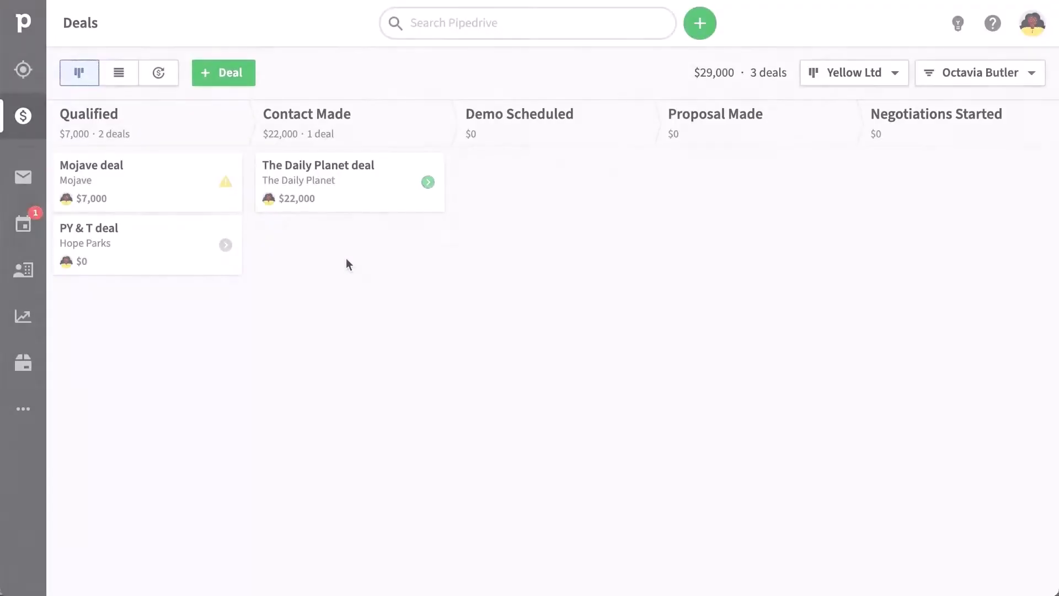
# Move The Daily Planet deal card into the Demo Scheduled stage in Pipedrive
pyautogui.moveTo(350, 205); pyautogui.dragTo(502, 182)
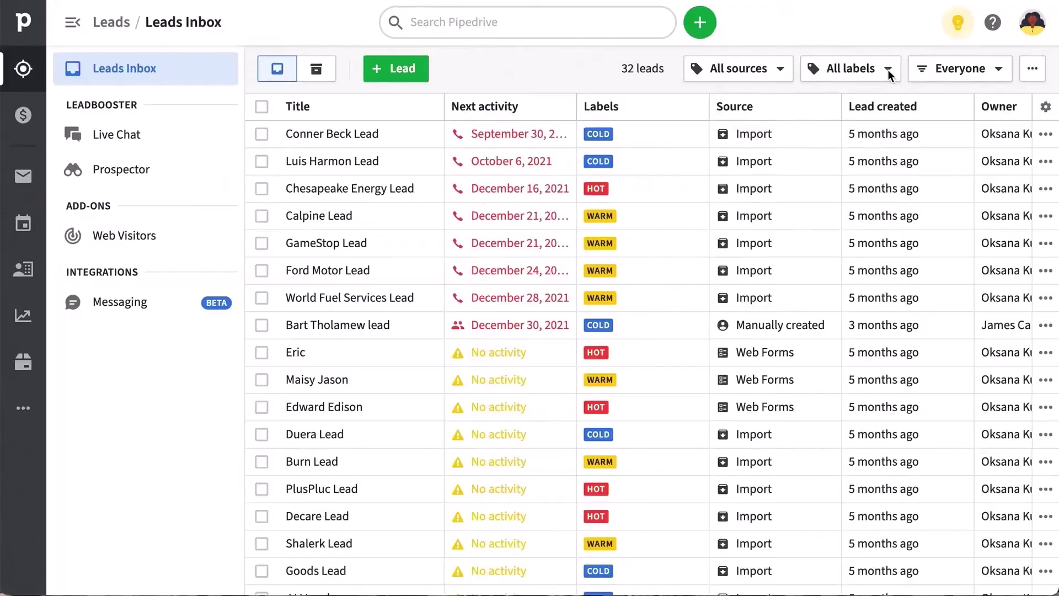
pyautogui.click(889, 73)
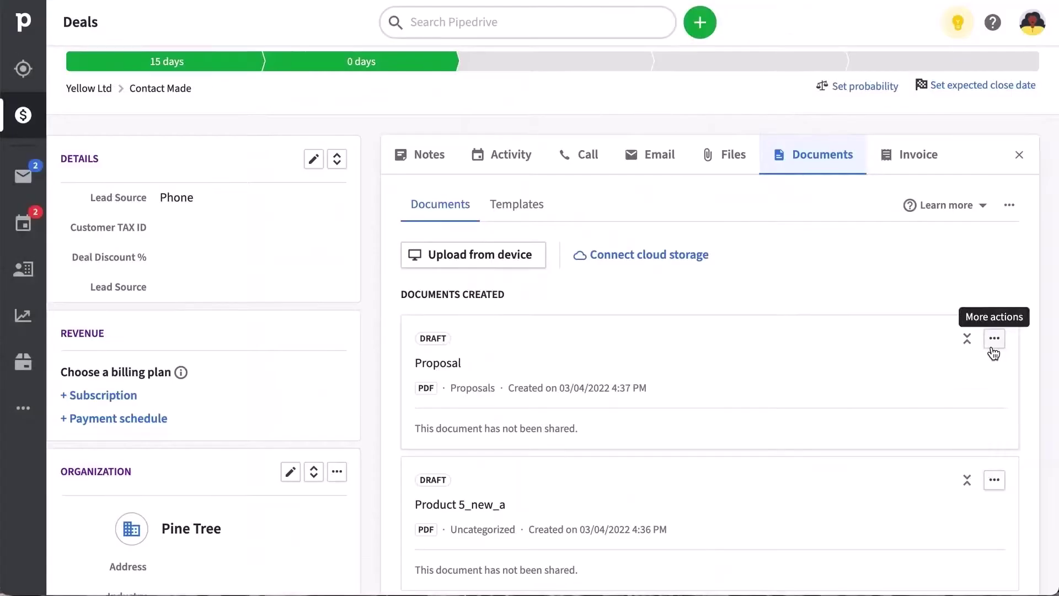
pyautogui.click(994, 342)
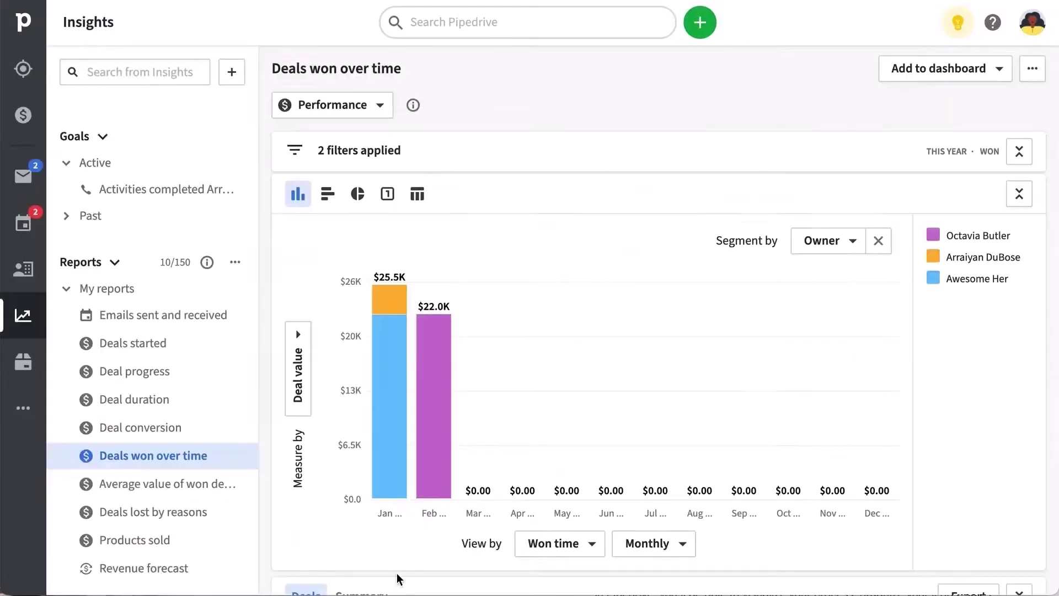
pyautogui.moveTo(427, 499)
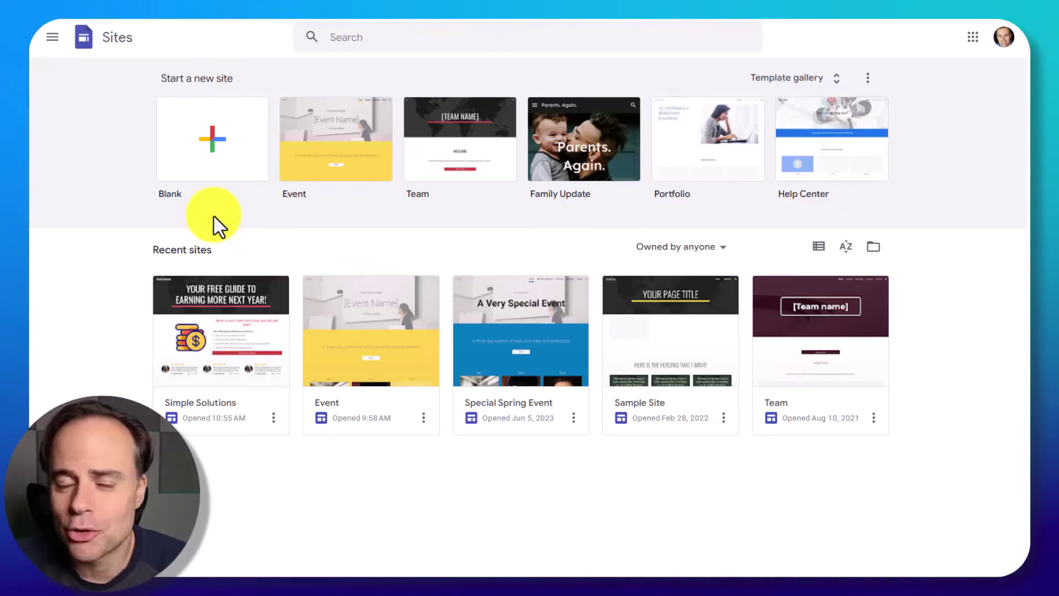
# Create a new blank site and apply the Impression theme to it
pyautogui.click(219, 158)
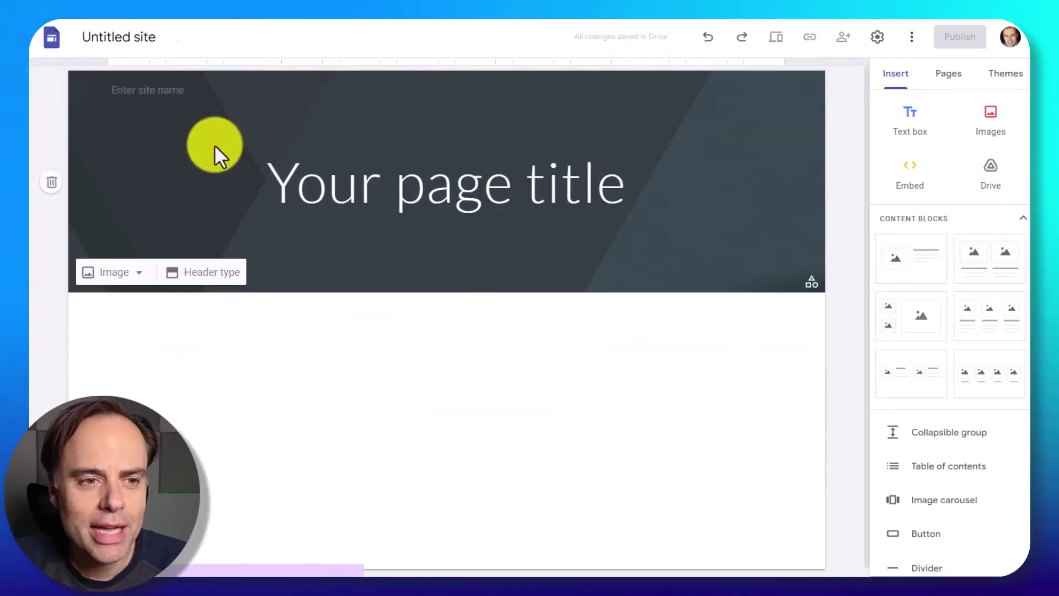
pyautogui.click(227, 183)
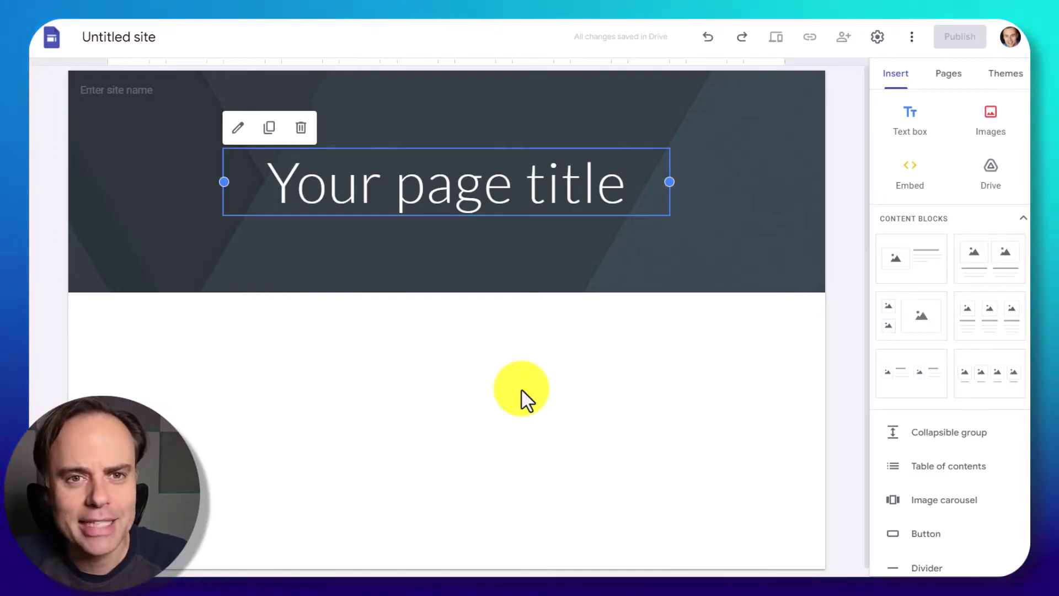
pyautogui.moveTo(800, 270)
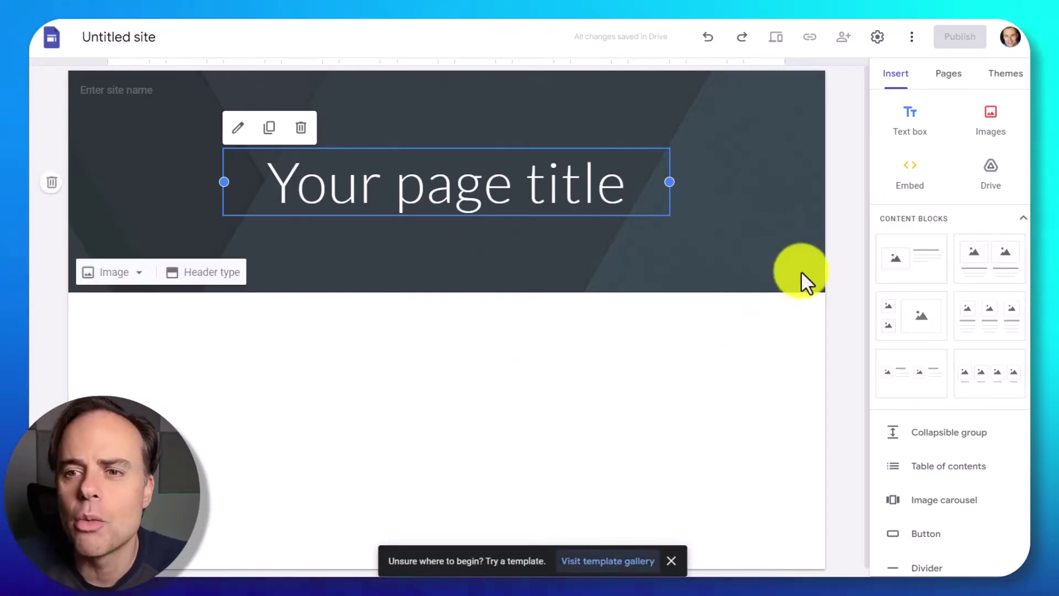
pyautogui.click(1003, 78)
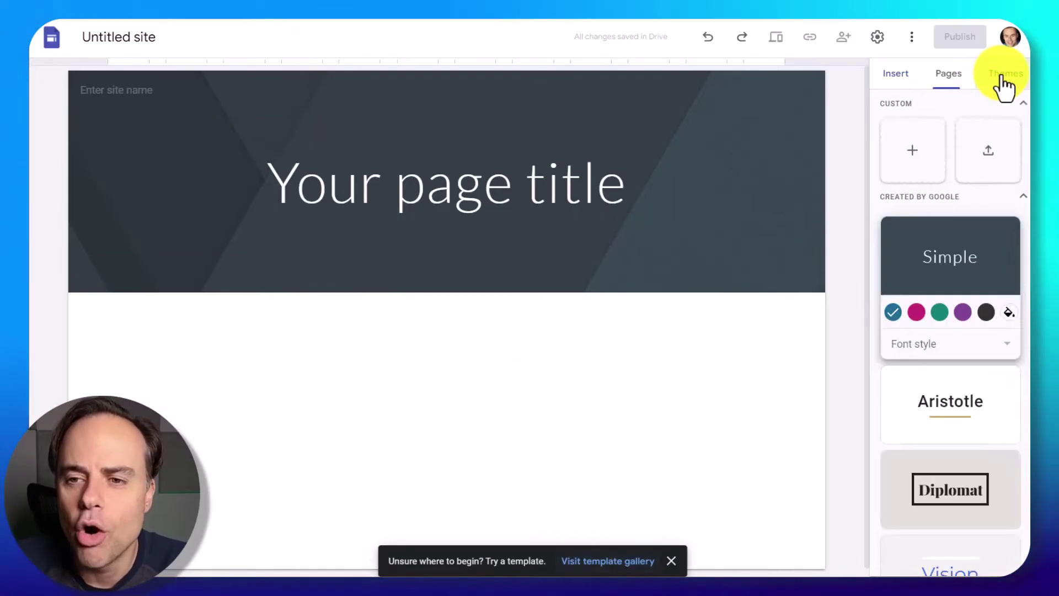
pyautogui.scroll(-4, 970, 315)
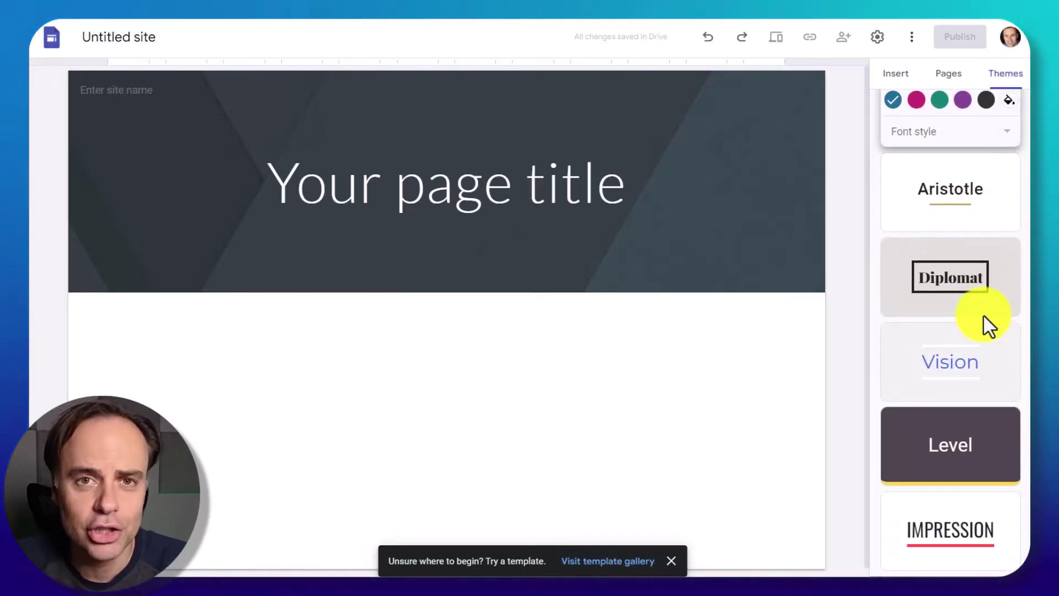
pyautogui.click(942, 531)
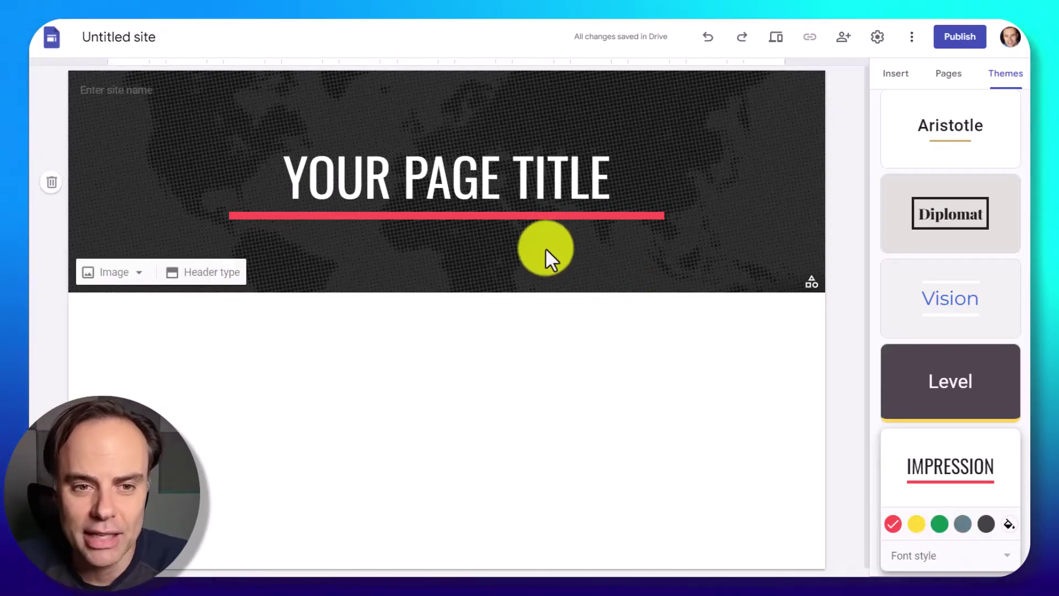
# Replace the page title with 'THE ONE WEBINAR YOU DON'T WANT TO MISS!' and widen its box on both sides
pyautogui.click(508, 179)
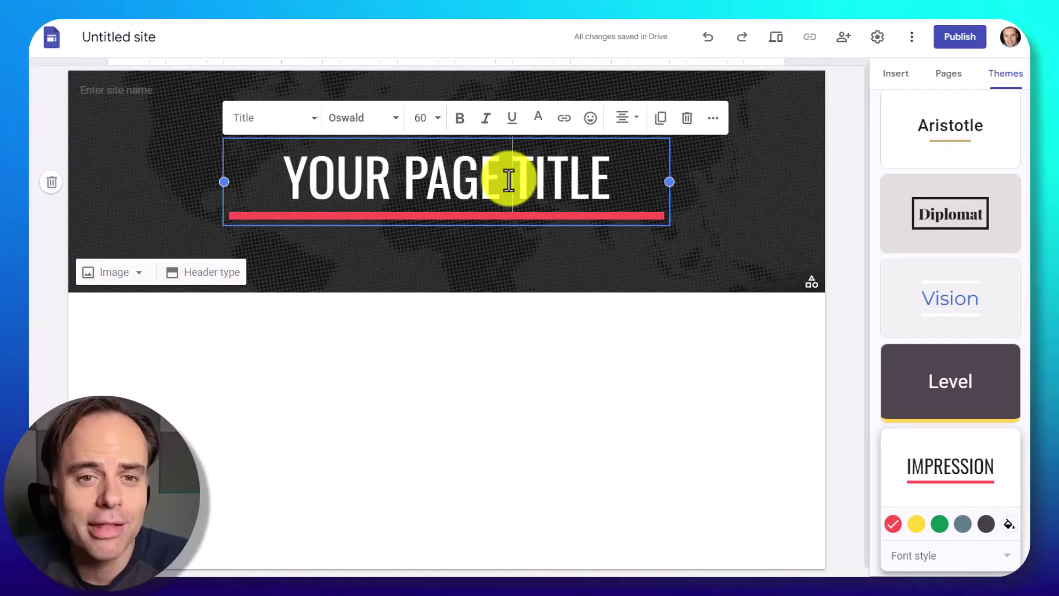
pyautogui.tripleClick(509, 179)
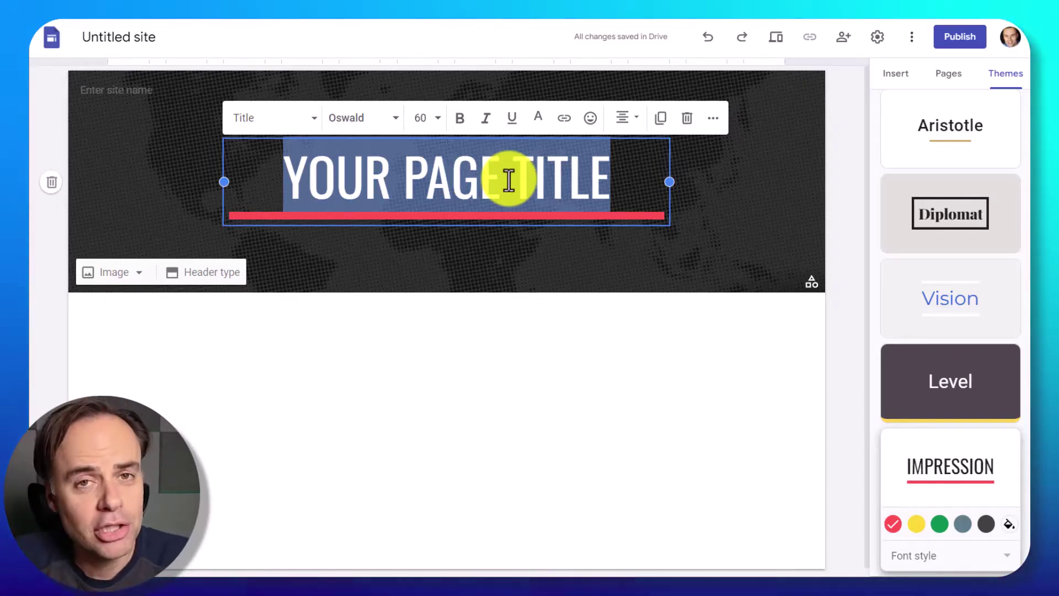
pyautogui.write("THE ONE WEBINAR YOU DON'T WANT TO MISS!")
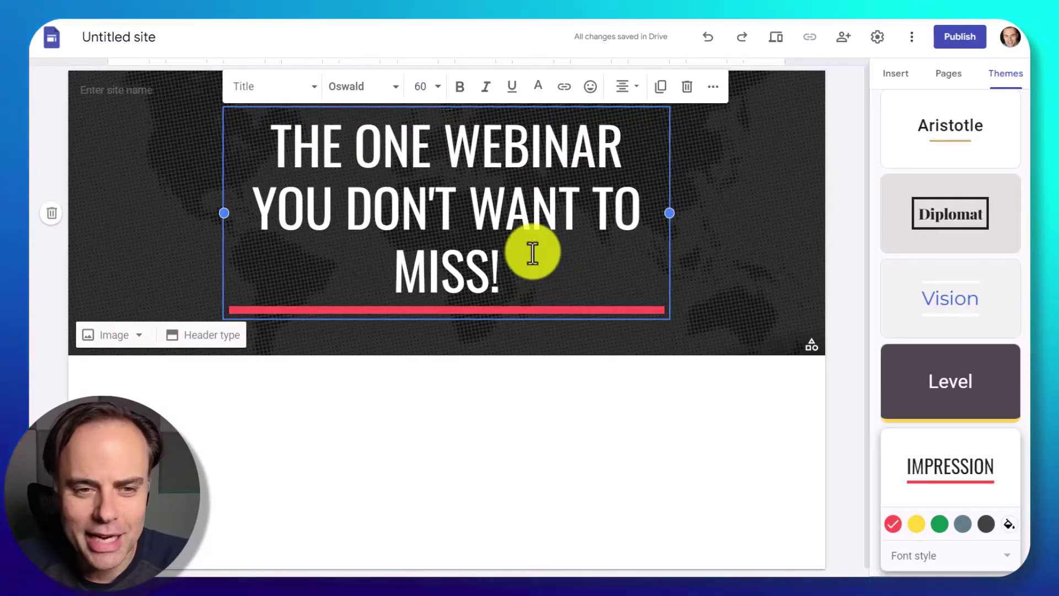
pyautogui.moveTo(669, 213); pyautogui.dragTo(753, 201)
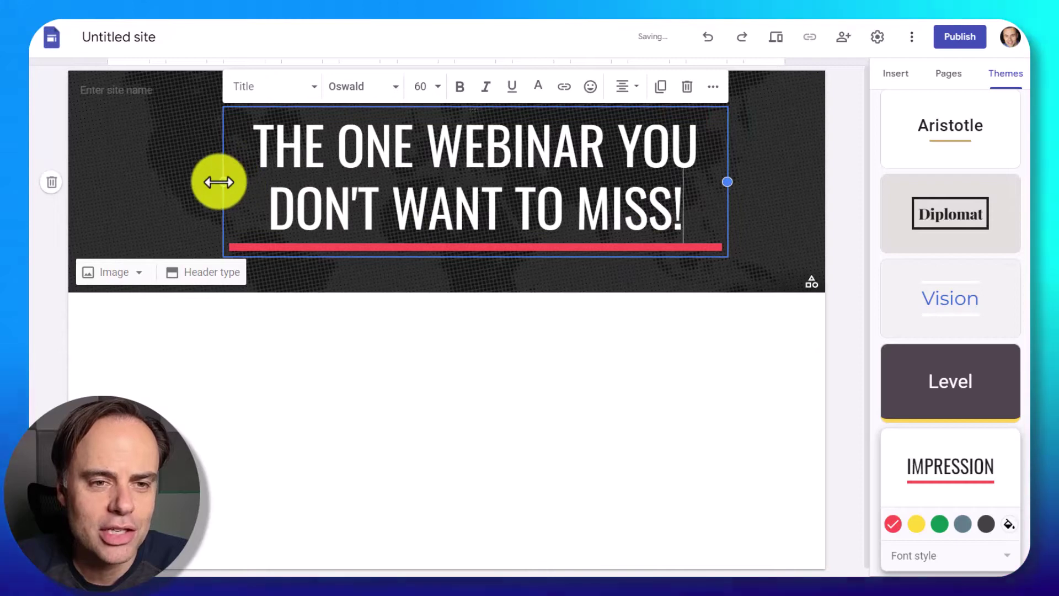
pyautogui.moveTo(222, 182); pyautogui.dragTo(166, 182)
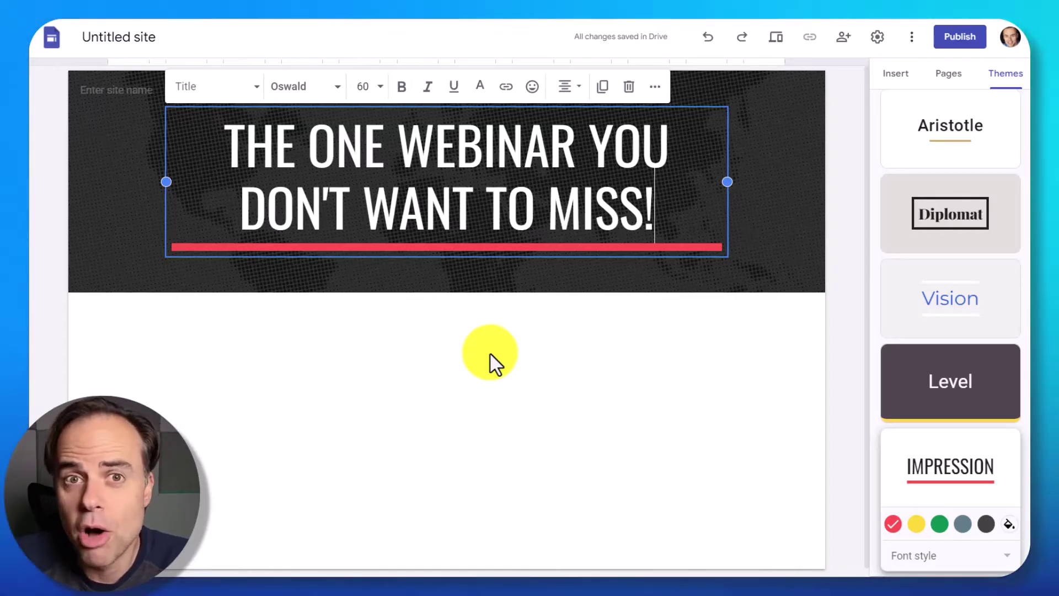
# Insert the image-plus-text content block below the header
pyautogui.click(426, 369)
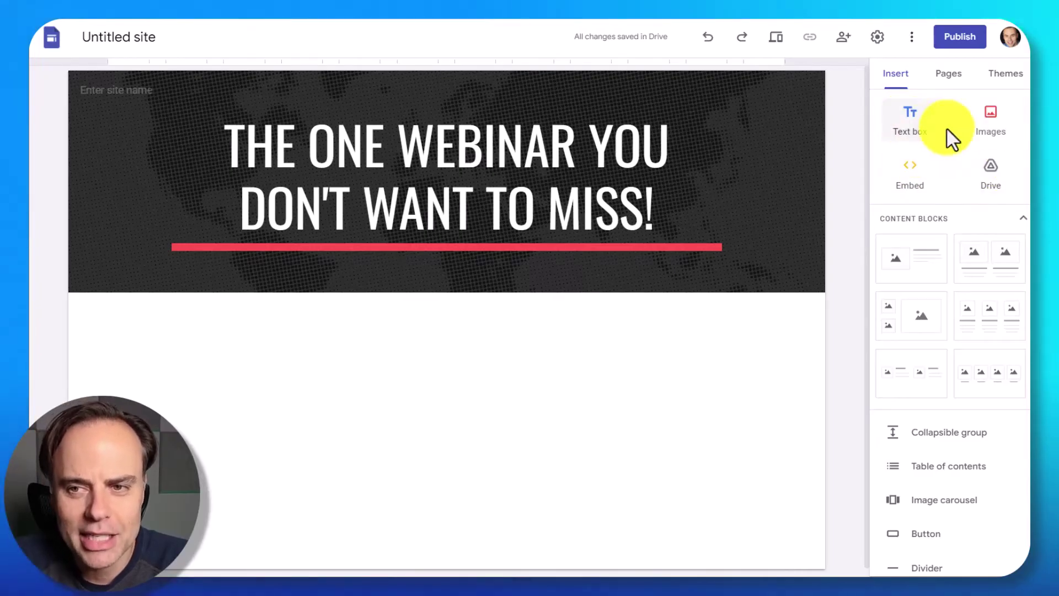
pyautogui.click(915, 273)
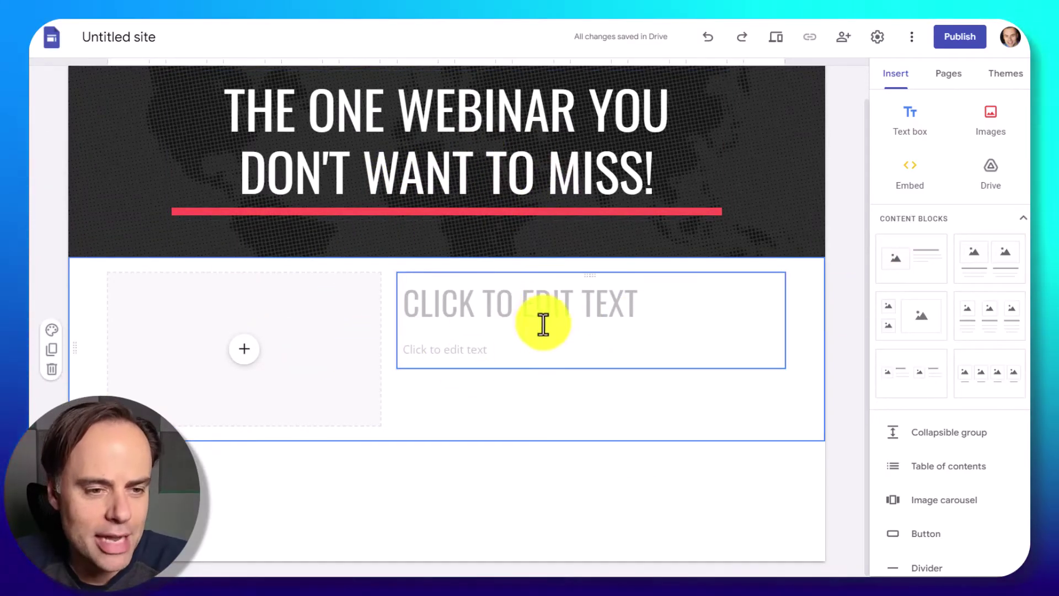
# Upload the Free apps image into the block's image placeholder and drag it taller
pyautogui.click(246, 357)
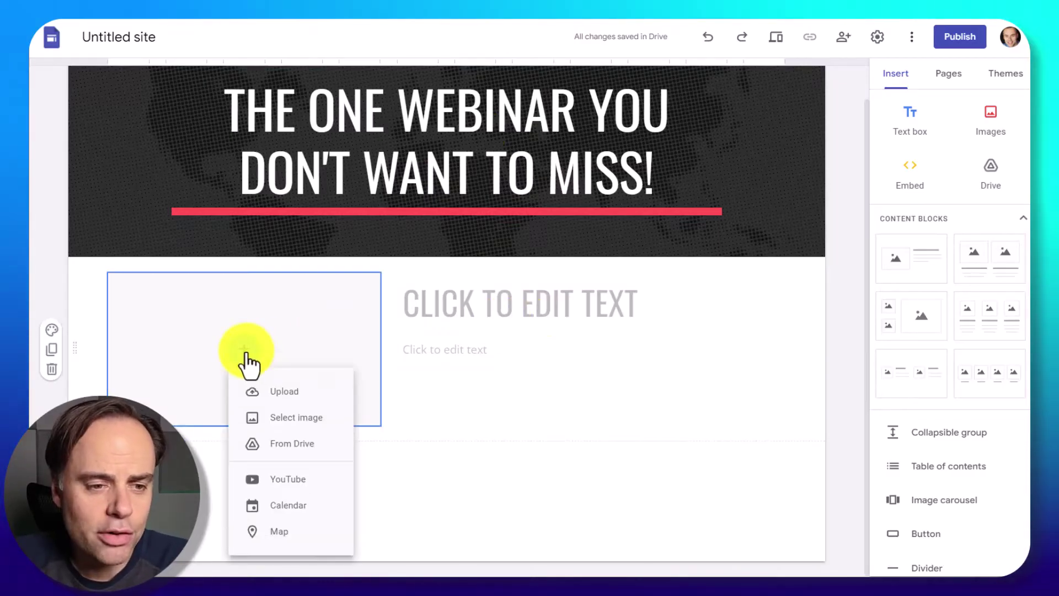
pyautogui.click(279, 393)
pyautogui.doubleClick(172, 70)
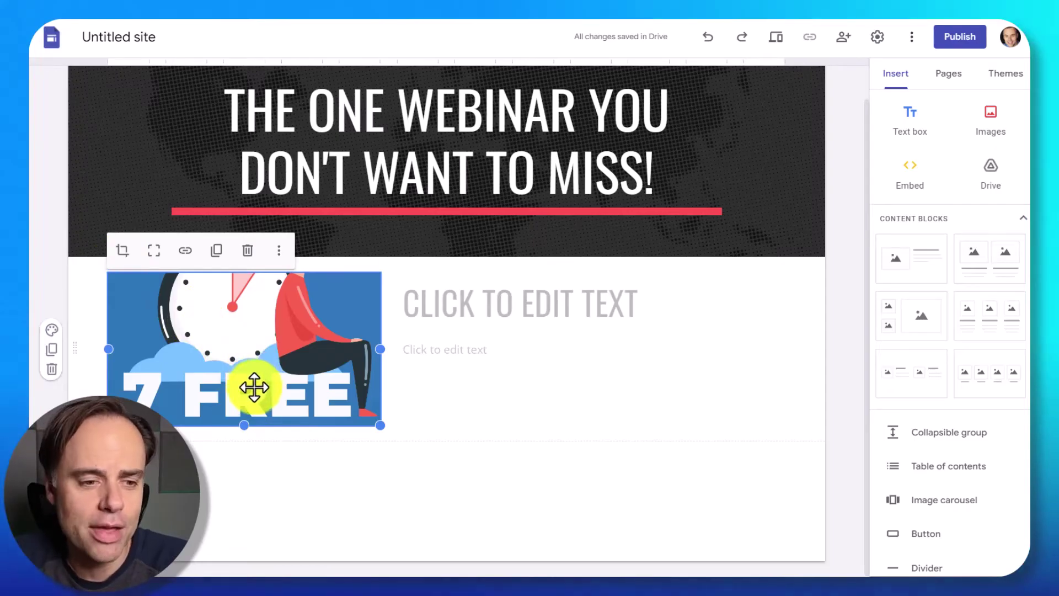
pyautogui.moveTo(246, 425); pyautogui.dragTo(240, 535)
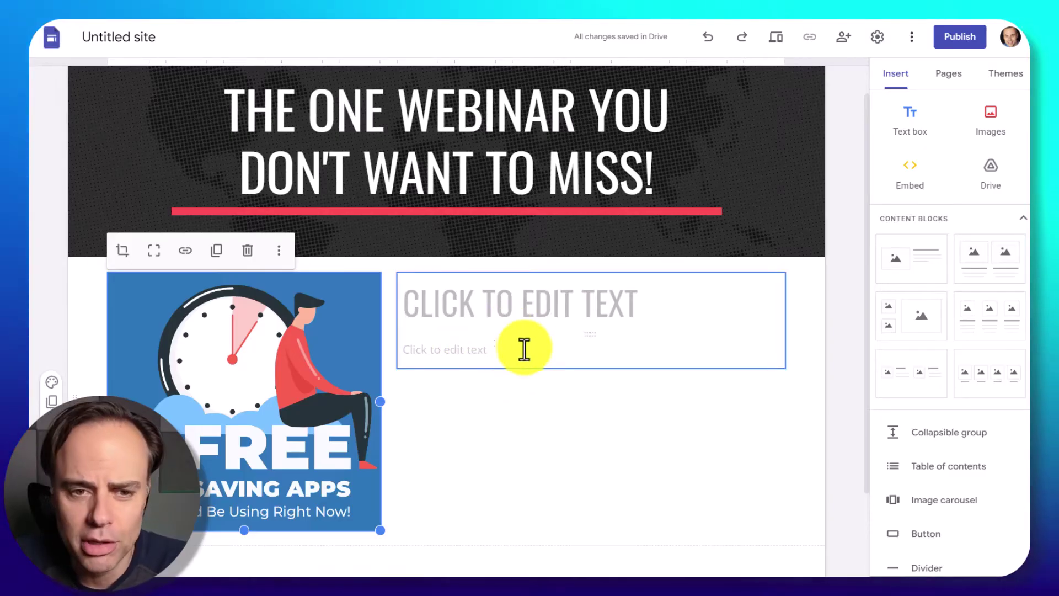
# Make 'Use the very best apps right now' a bold subheading at font size 24
pyautogui.click(563, 301)
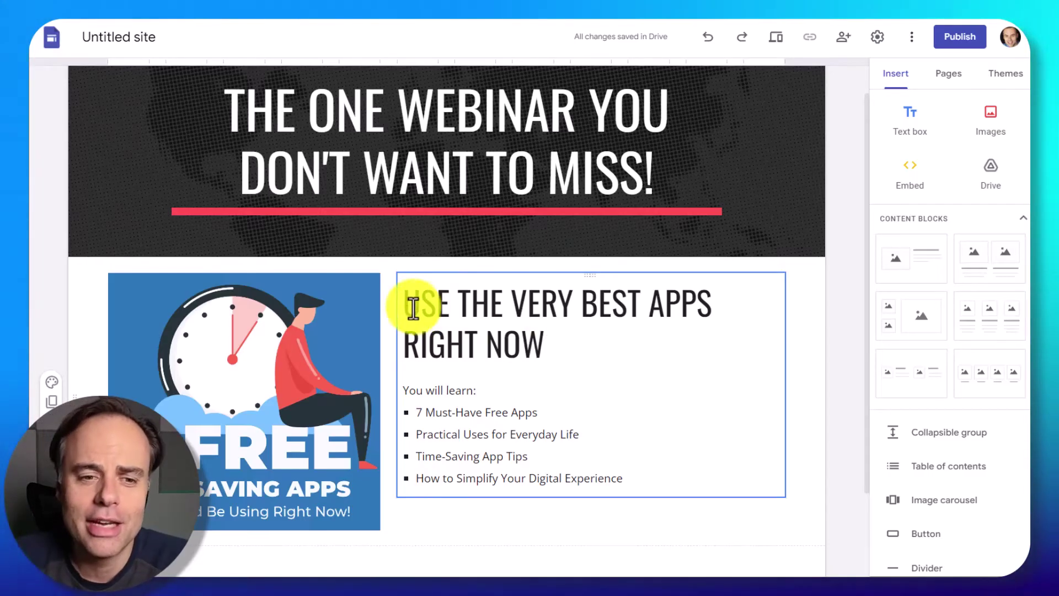
pyautogui.moveTo(407, 305); pyautogui.dragTo(548, 338)
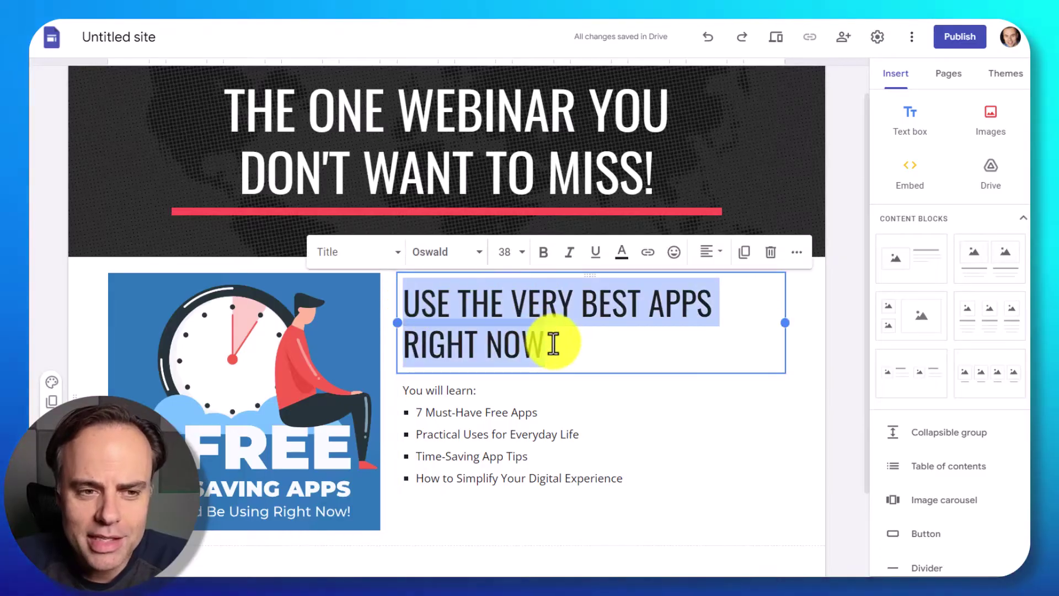
pyautogui.click(383, 255)
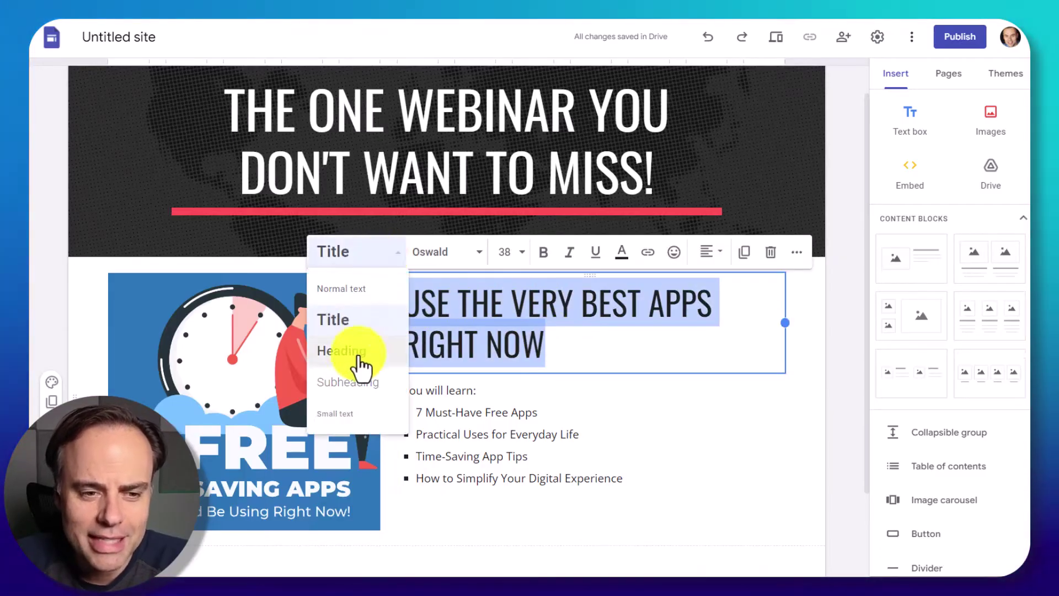
pyautogui.click(353, 386)
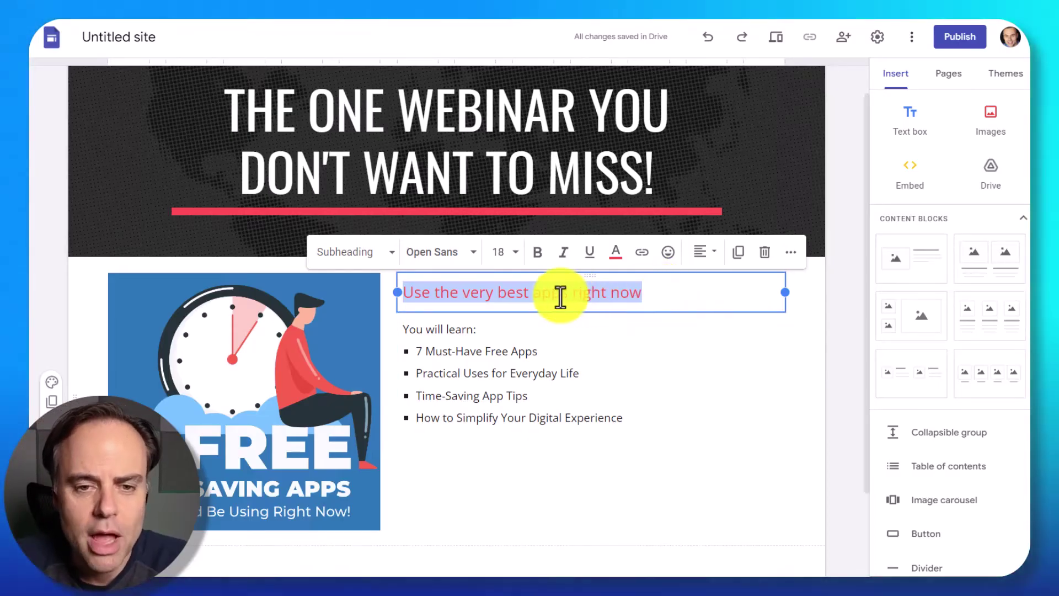
pyautogui.click(538, 254)
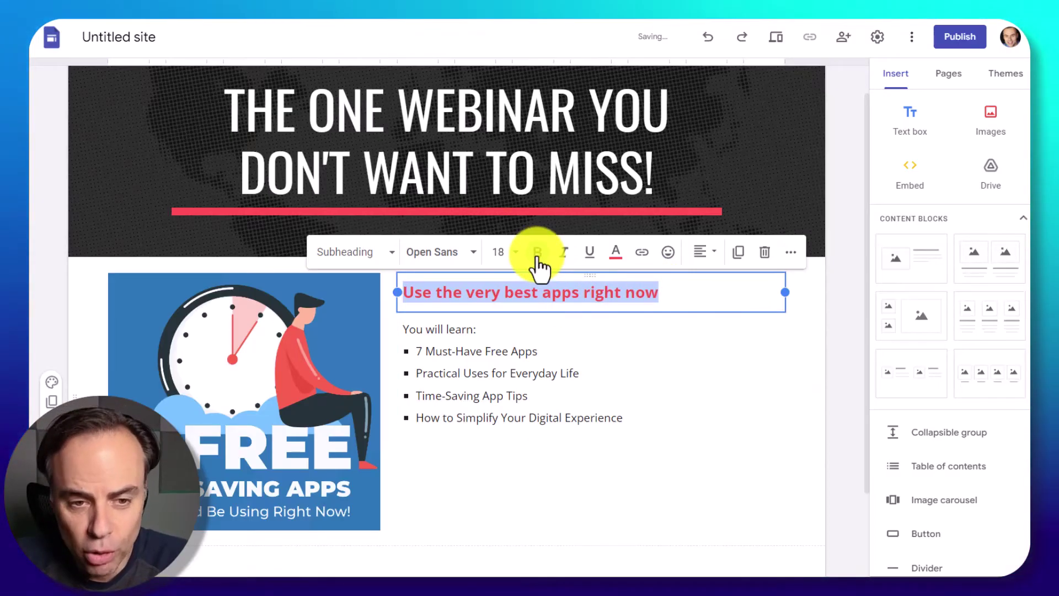
pyautogui.click(516, 251)
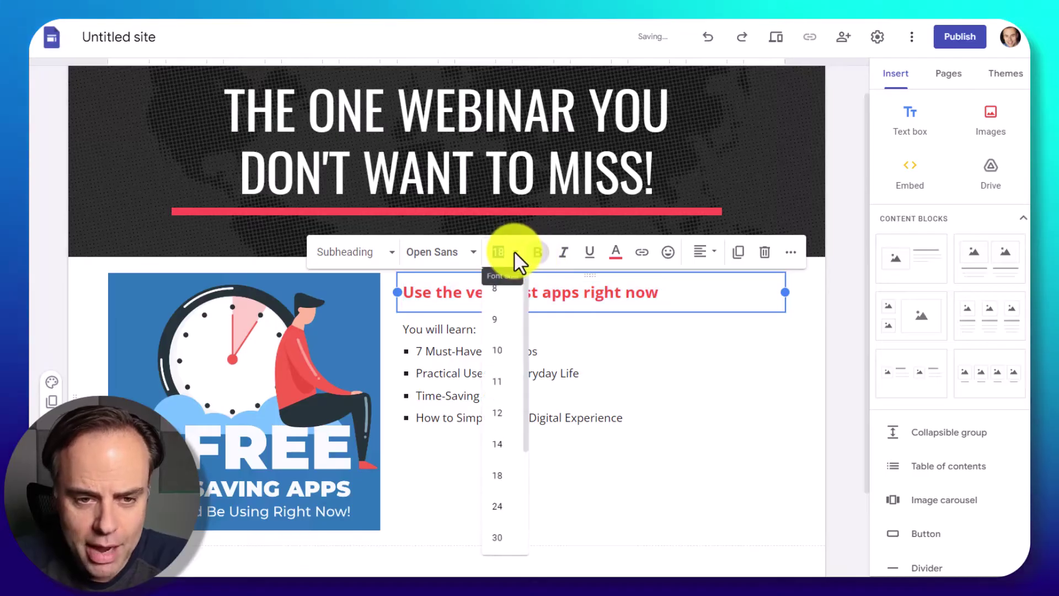
pyautogui.click(498, 510)
pyautogui.click(841, 343)
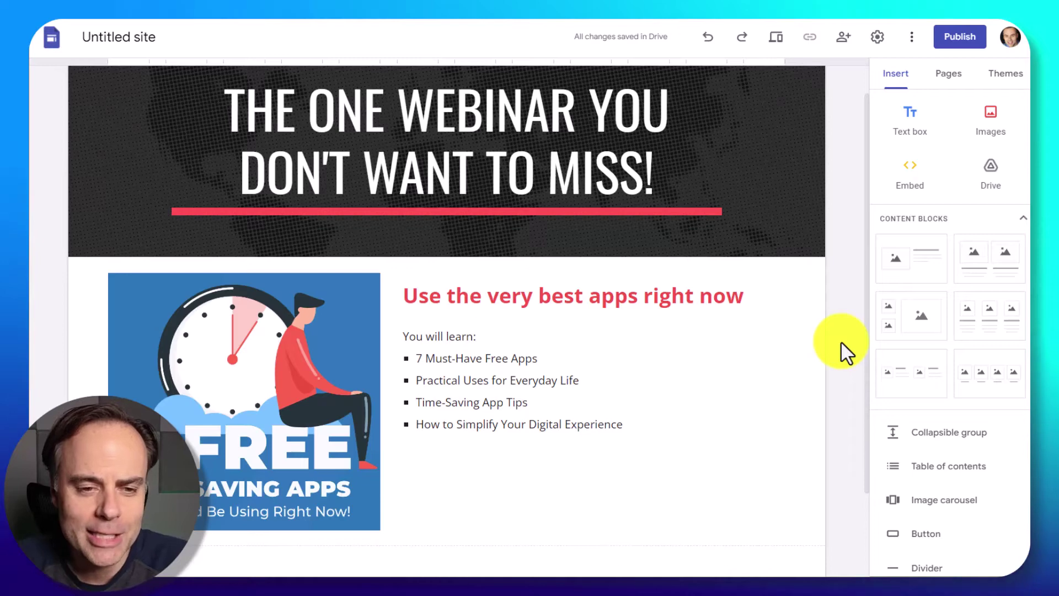
# Make the 'You will learn:' line bold at font size 14
pyautogui.tripleClick(447, 337)
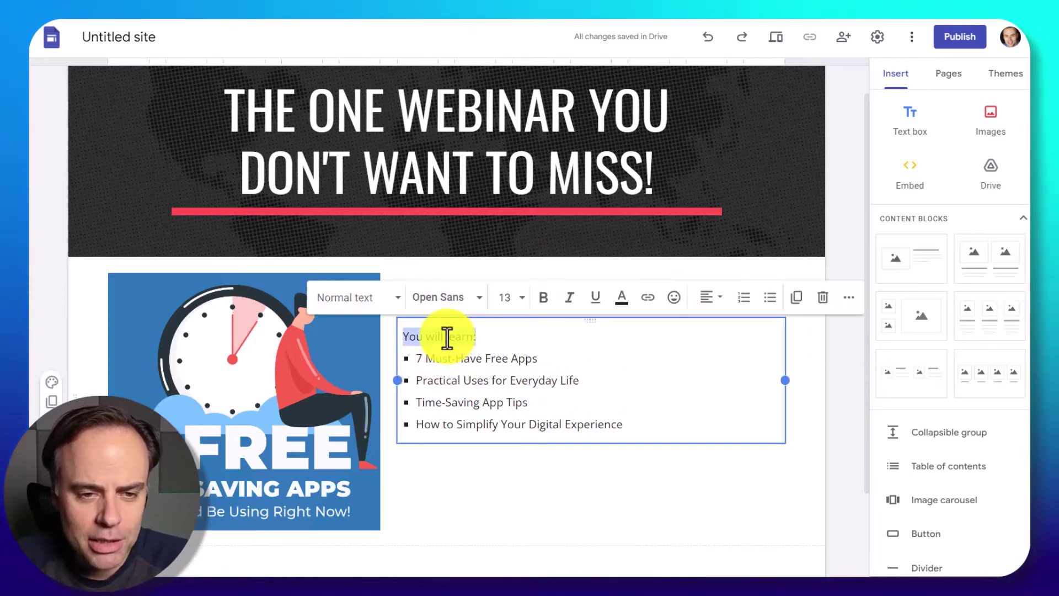
pyautogui.click(543, 297)
pyautogui.click(510, 298)
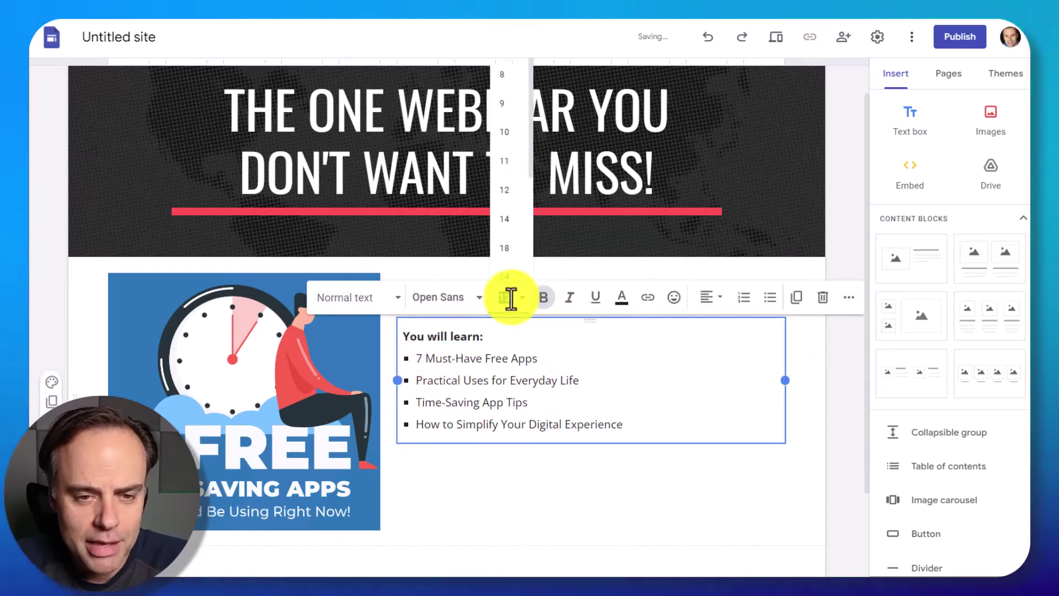
pyautogui.click(508, 213)
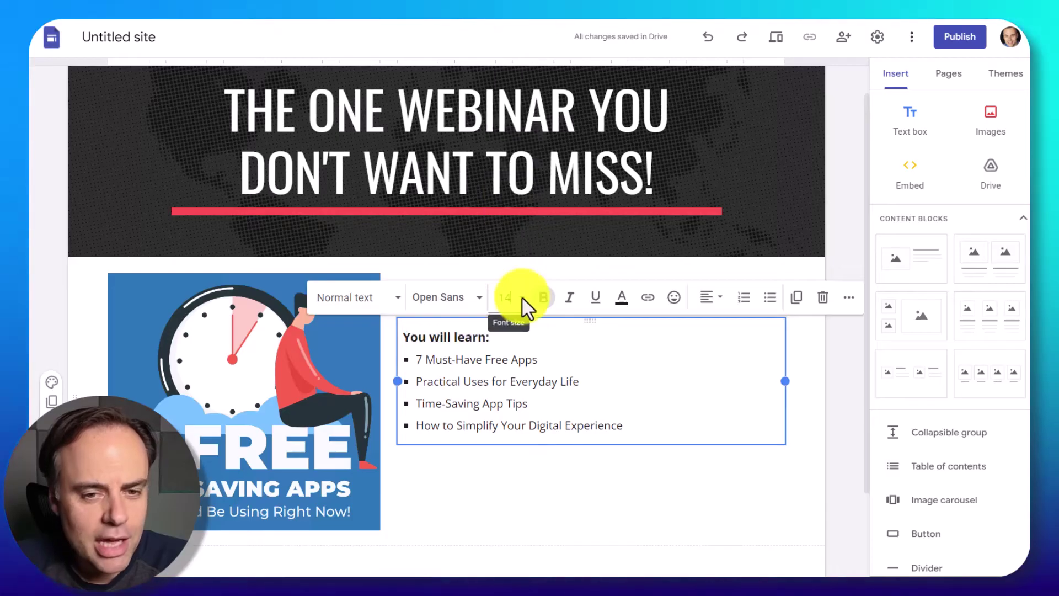
pyautogui.click(843, 372)
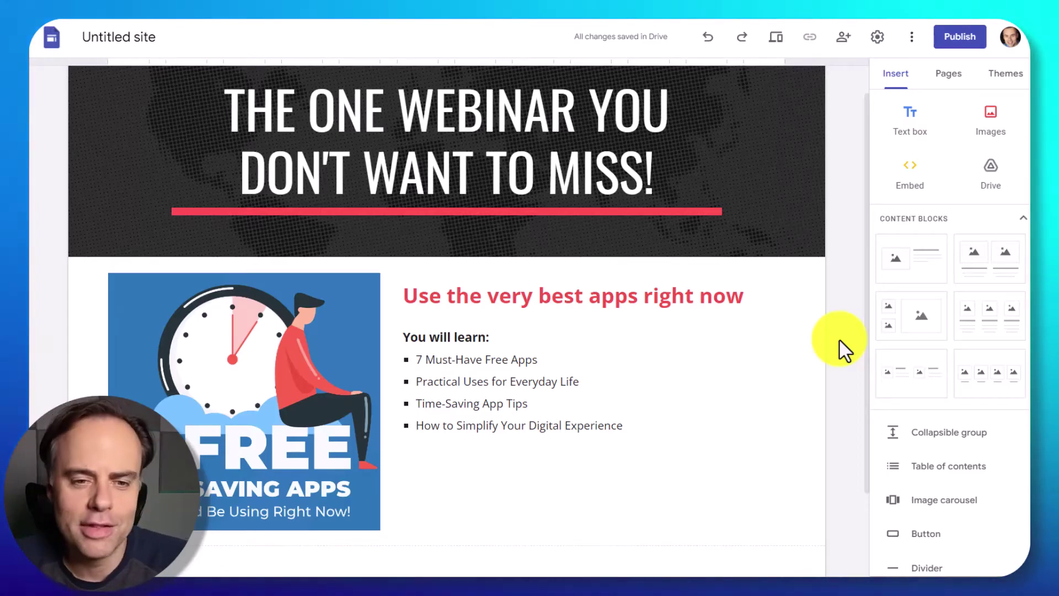
pyautogui.scroll(1, 849, 381)
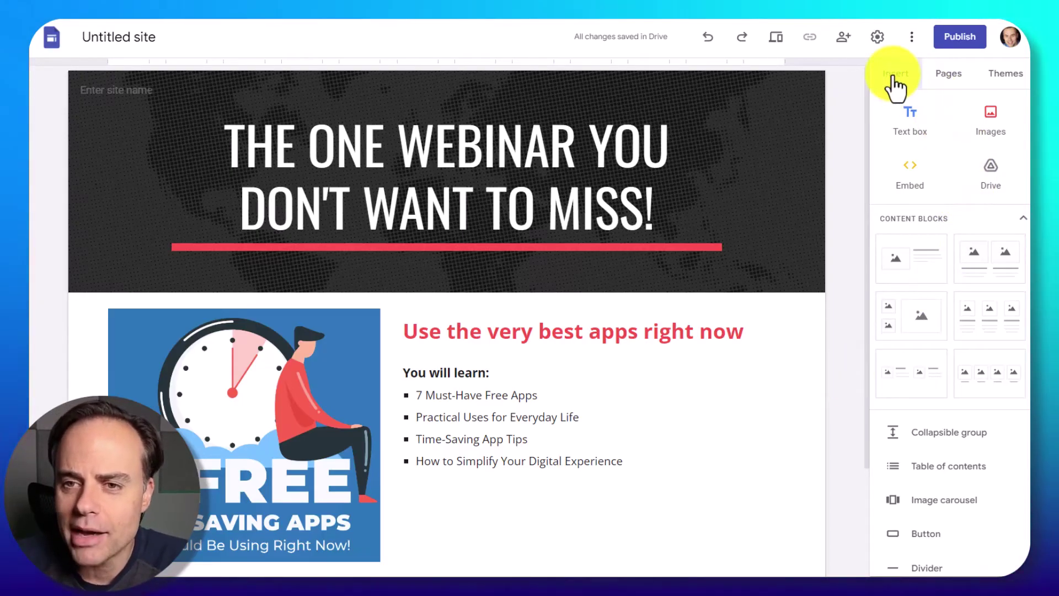
# Insert a button labelled 'Sign Me Up Now!' below the bullet list
pyautogui.scroll(-5, 965, 256)
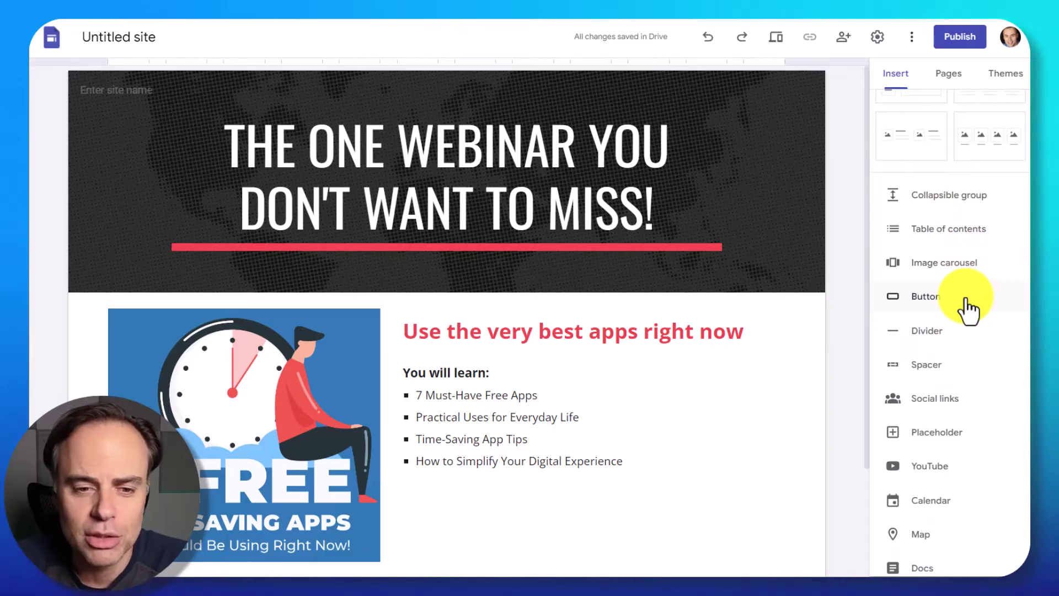
pyautogui.click(930, 299)
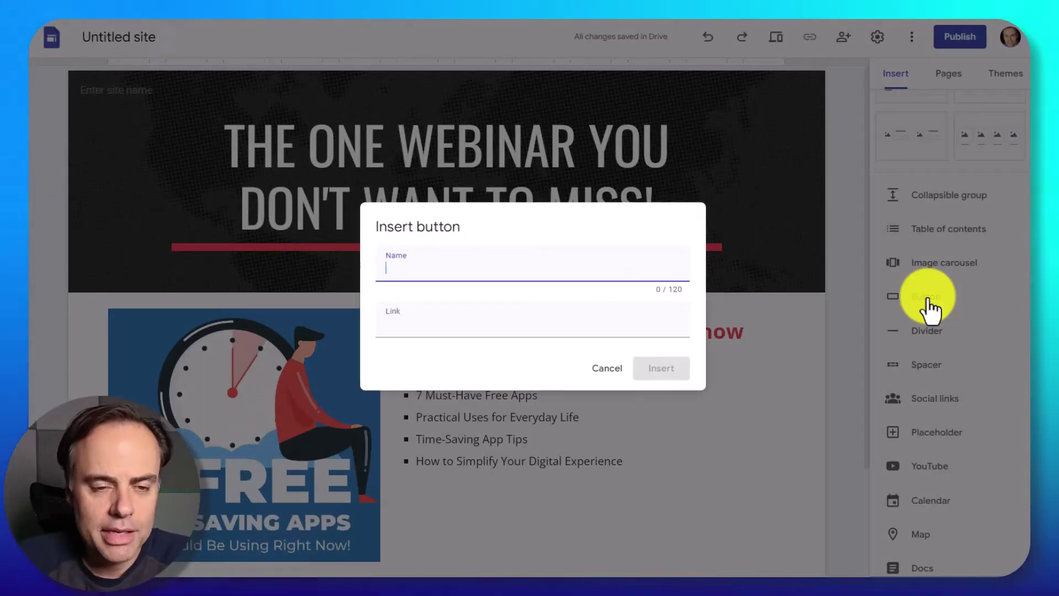
pyautogui.write('Sign Me Up No')
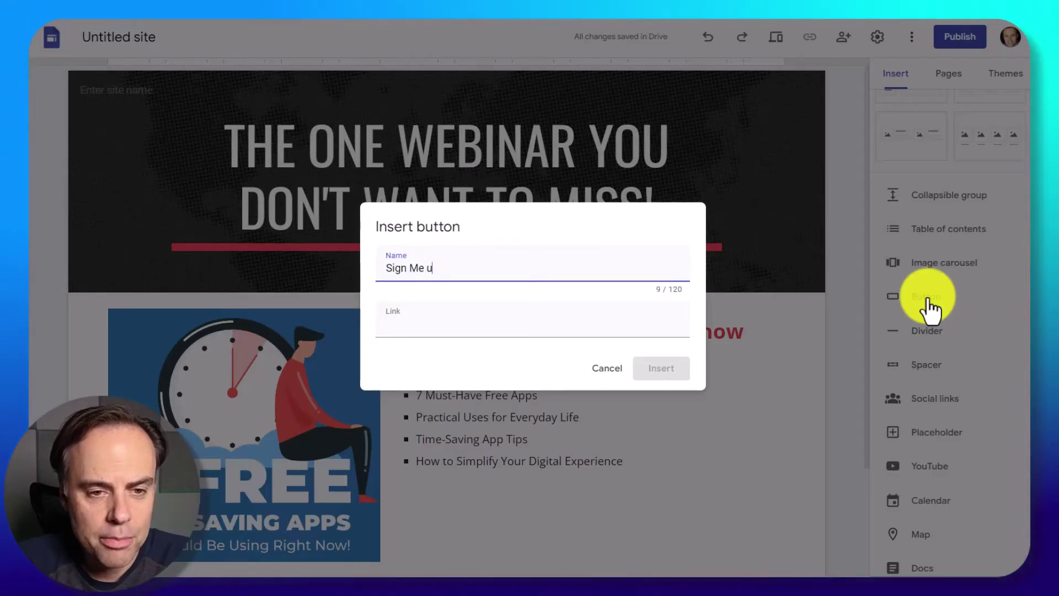
pyautogui.write('w!')
pyautogui.click(426, 329)
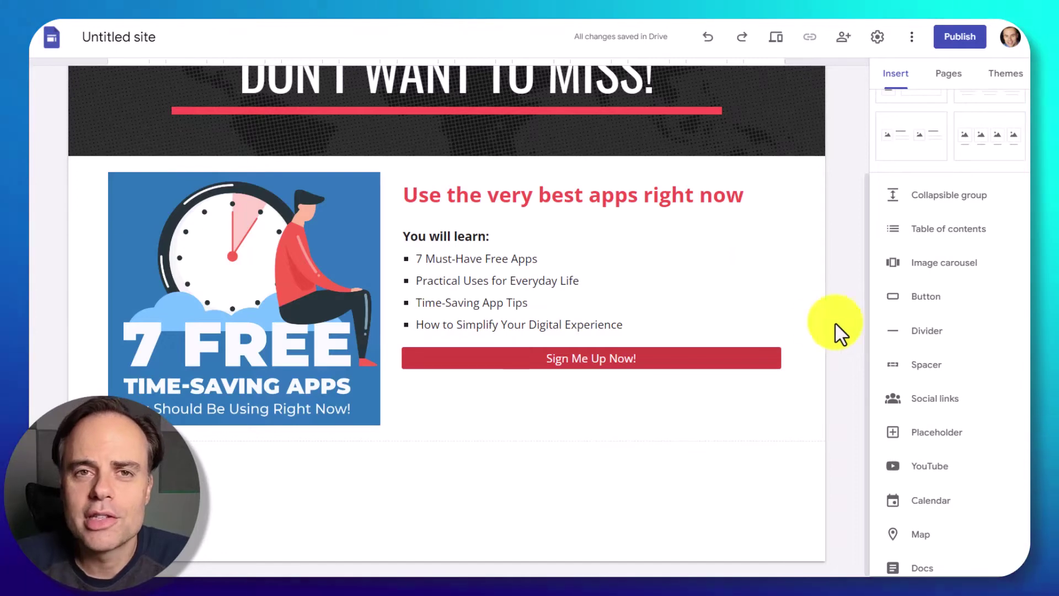
# Keep the button's Filled style and stretch it to full width
pyautogui.click(571, 363)
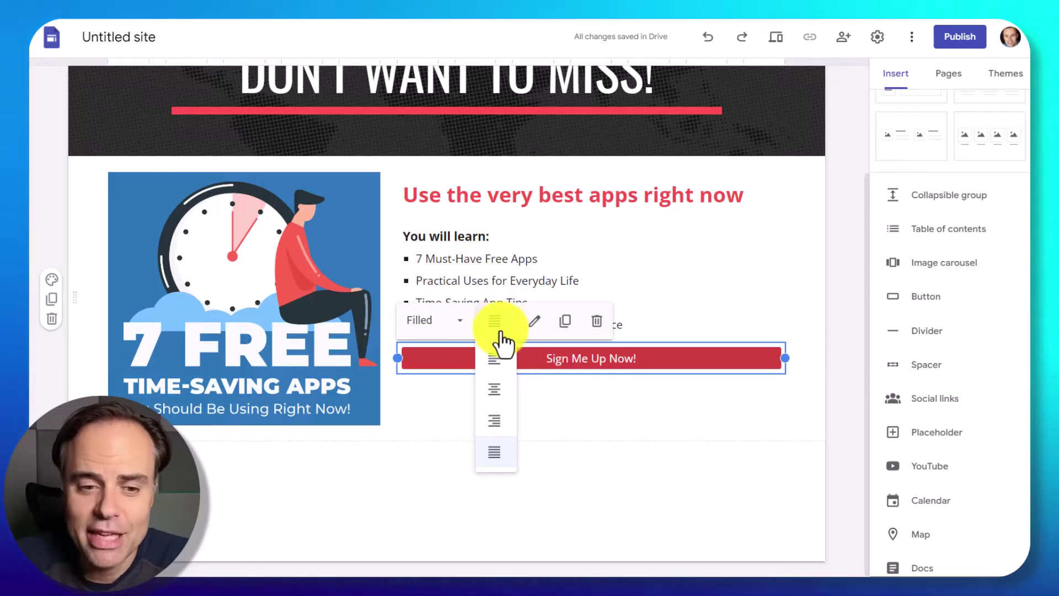
pyautogui.click(495, 392)
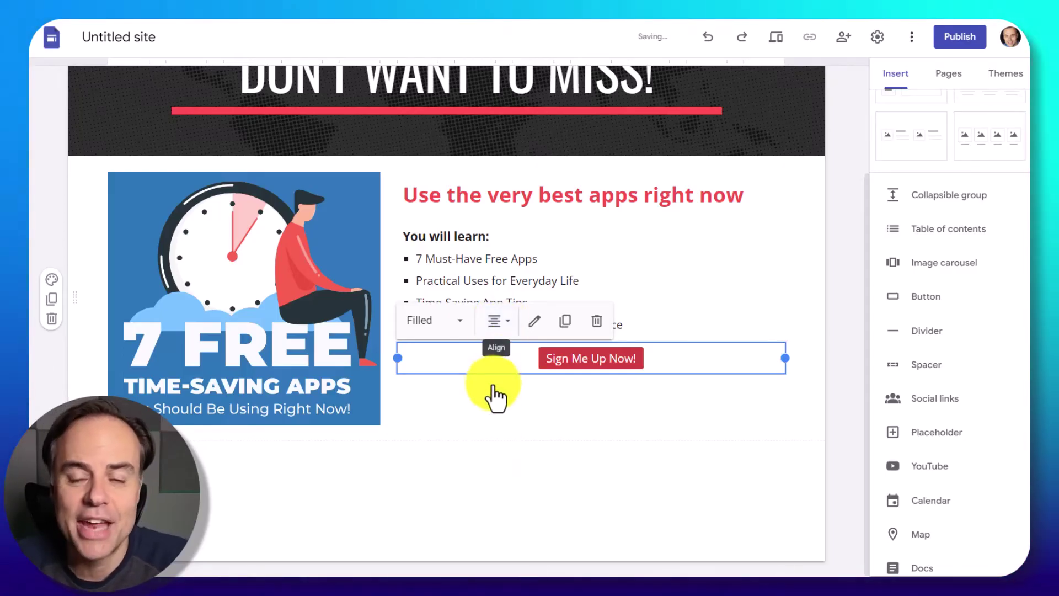
pyautogui.click(459, 322)
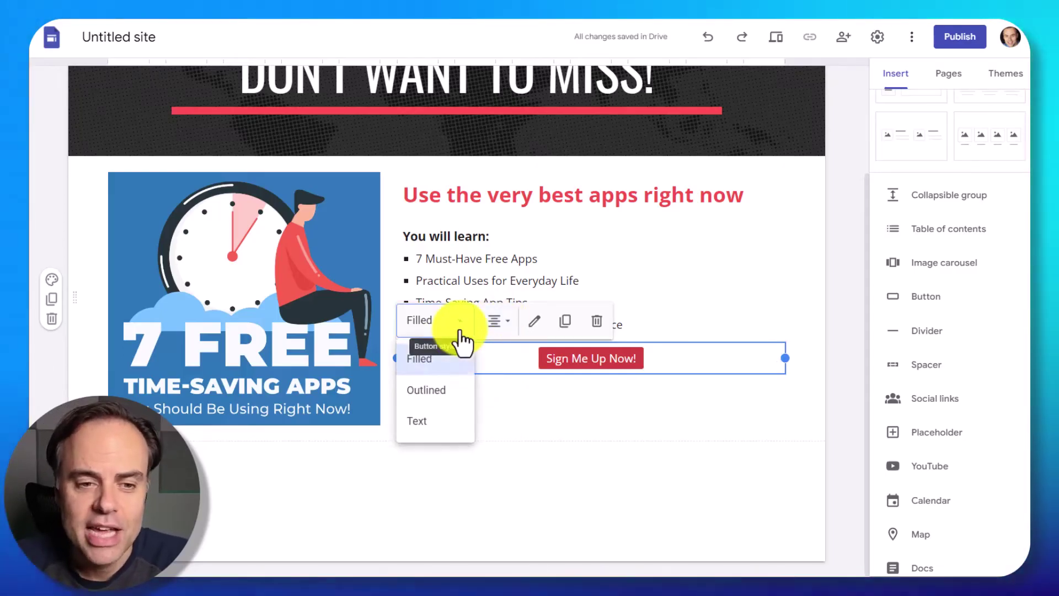
pyautogui.click(419, 392)
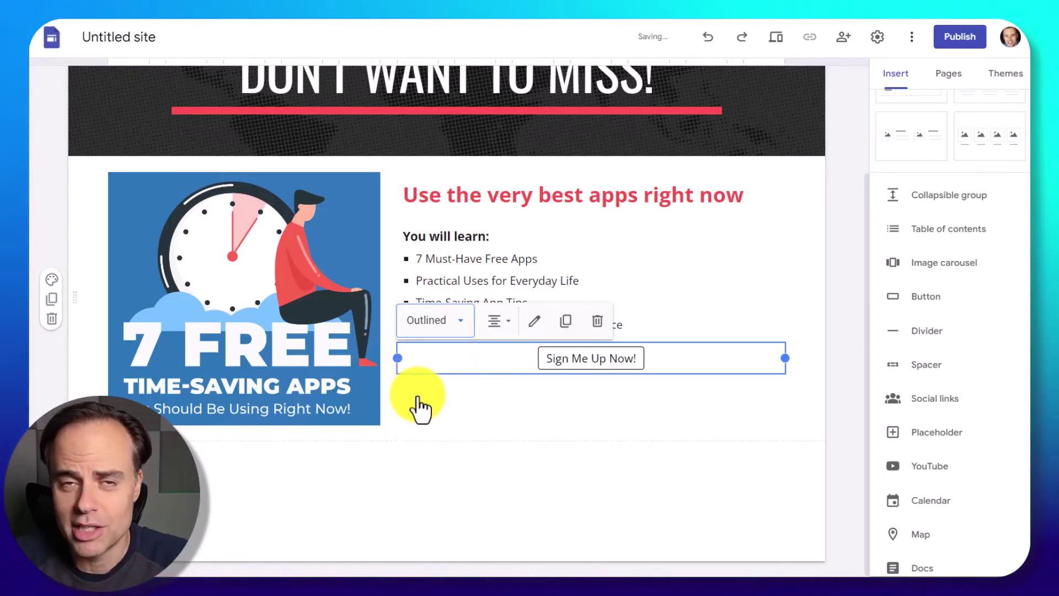
pyautogui.click(462, 325)
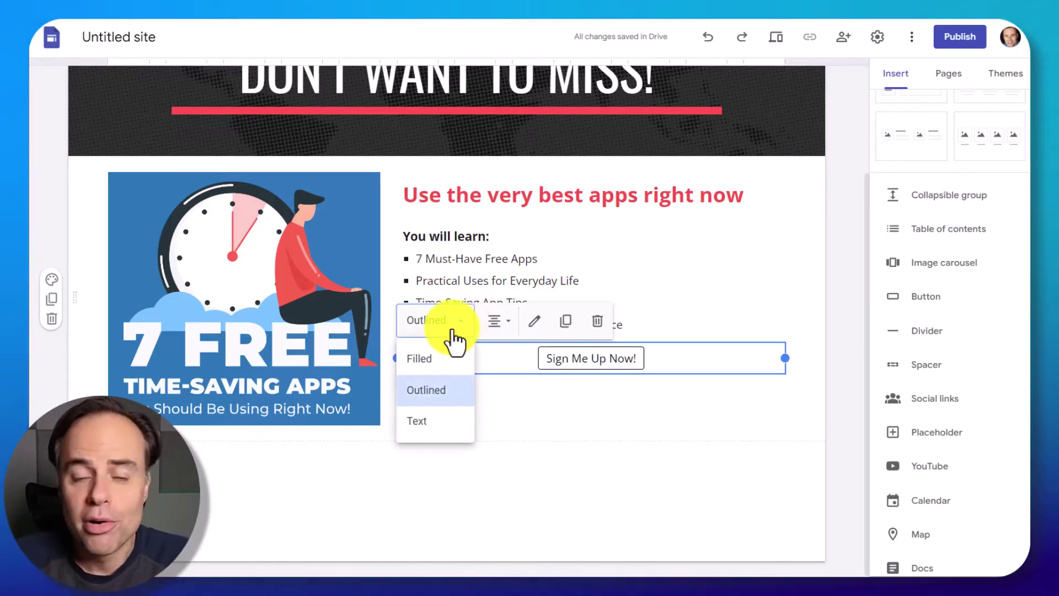
pyautogui.click(426, 355)
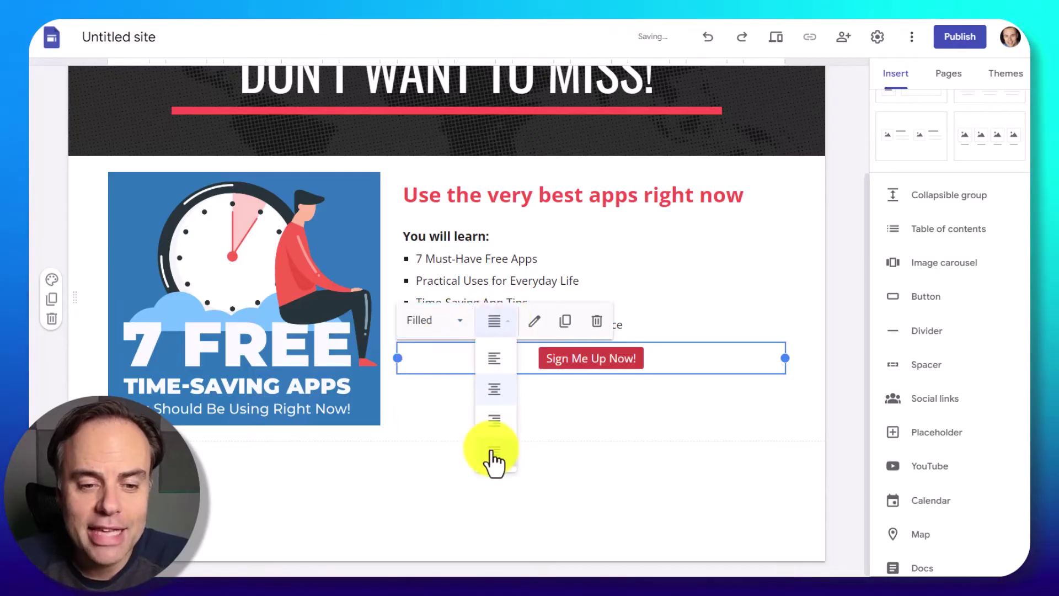
pyautogui.click(495, 453)
pyautogui.click(841, 362)
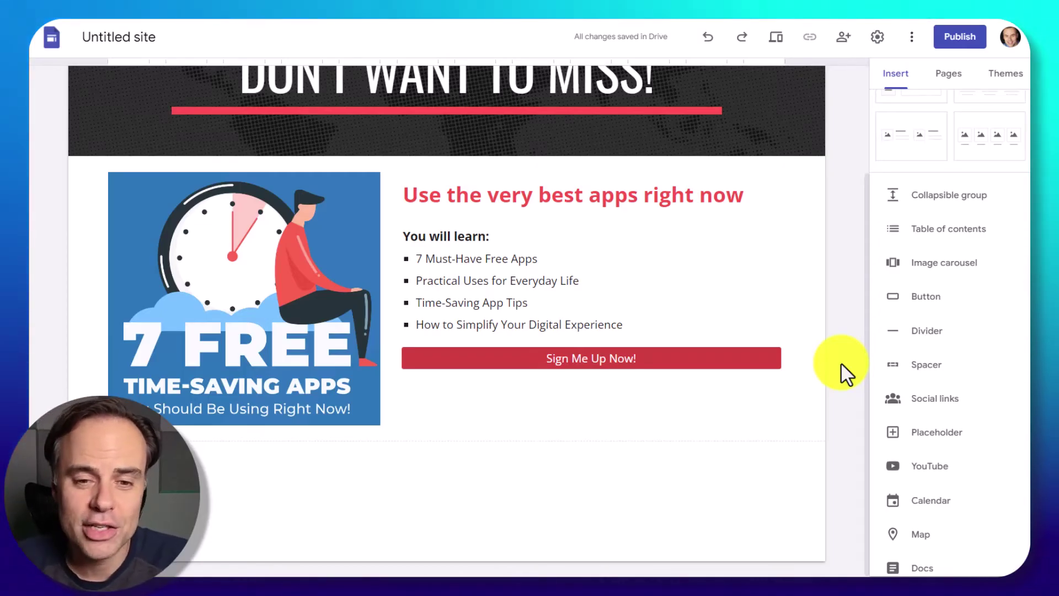
# Scroll through the page to review the header, apps image, learning list and signup button
pyautogui.scroll(3, 840, 362)
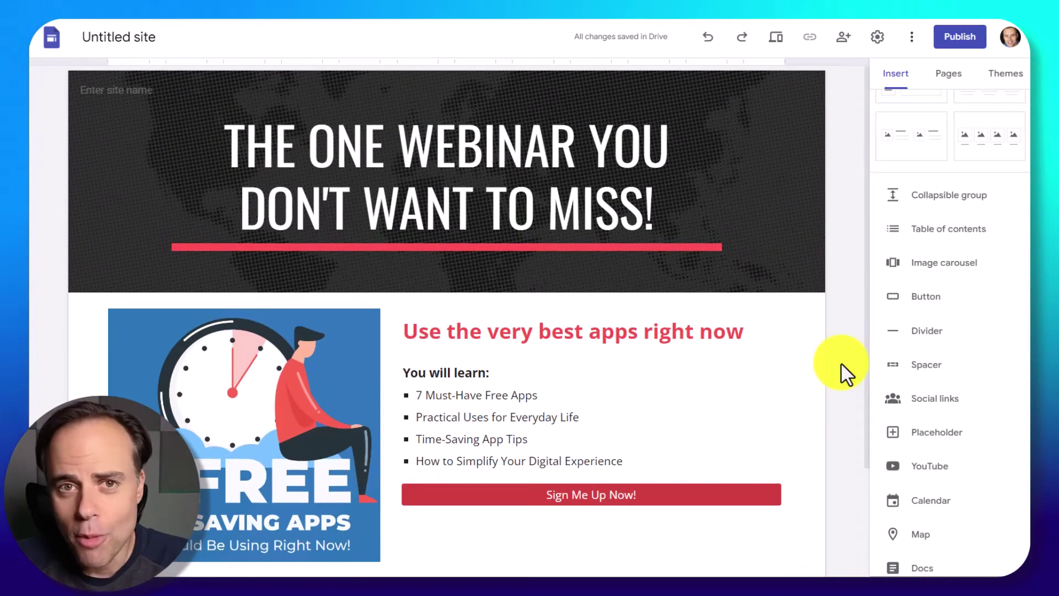
pyautogui.scroll(-3, 840, 362)
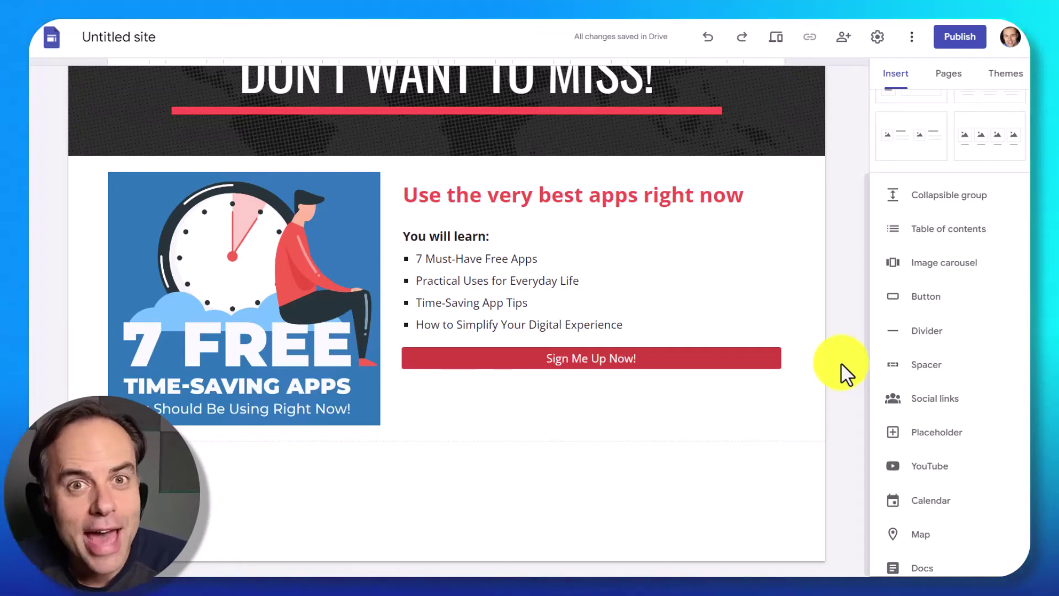
pyautogui.moveTo(399, 484)
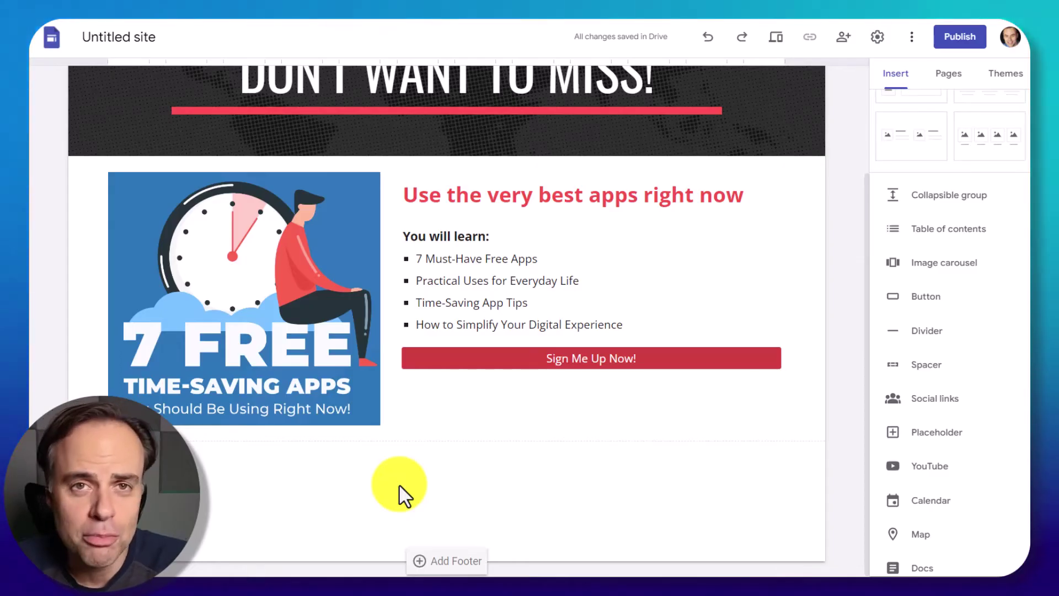
pyautogui.scroll(3, 399, 484)
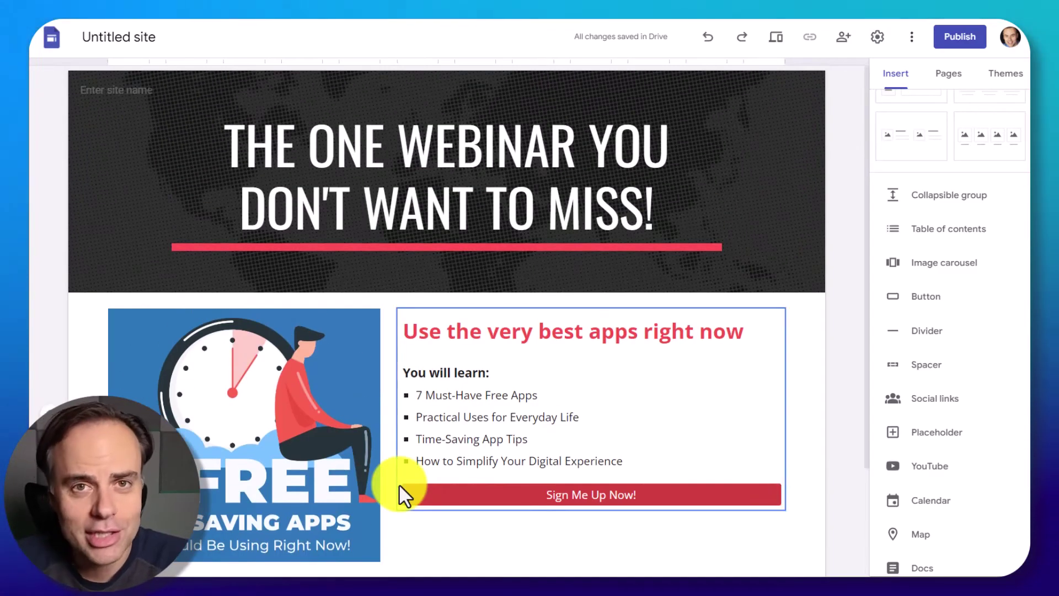
pyautogui.scroll(-3, 398, 484)
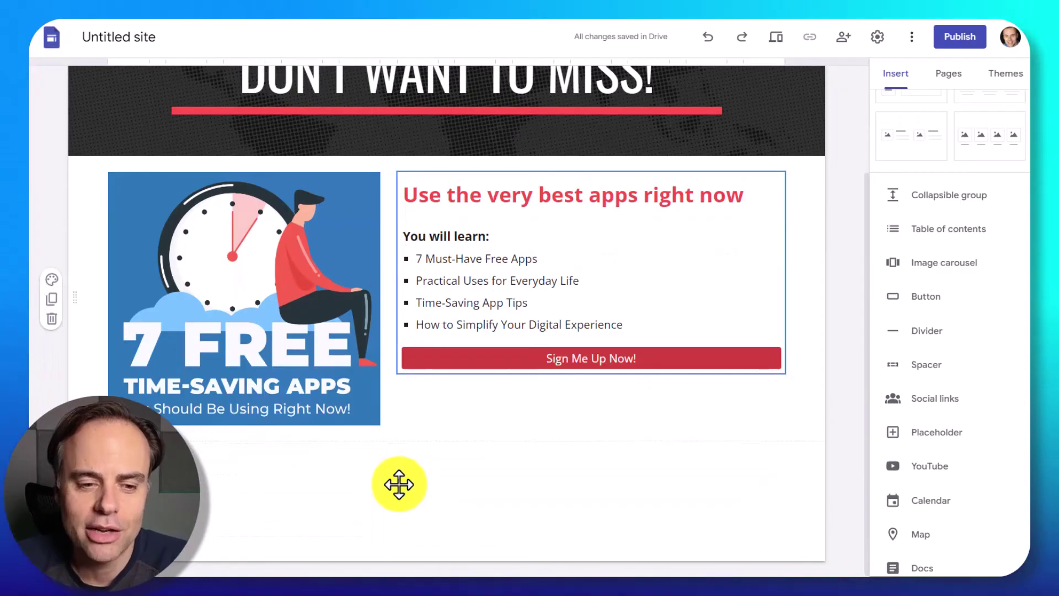
pyautogui.scroll(5, 949, 209)
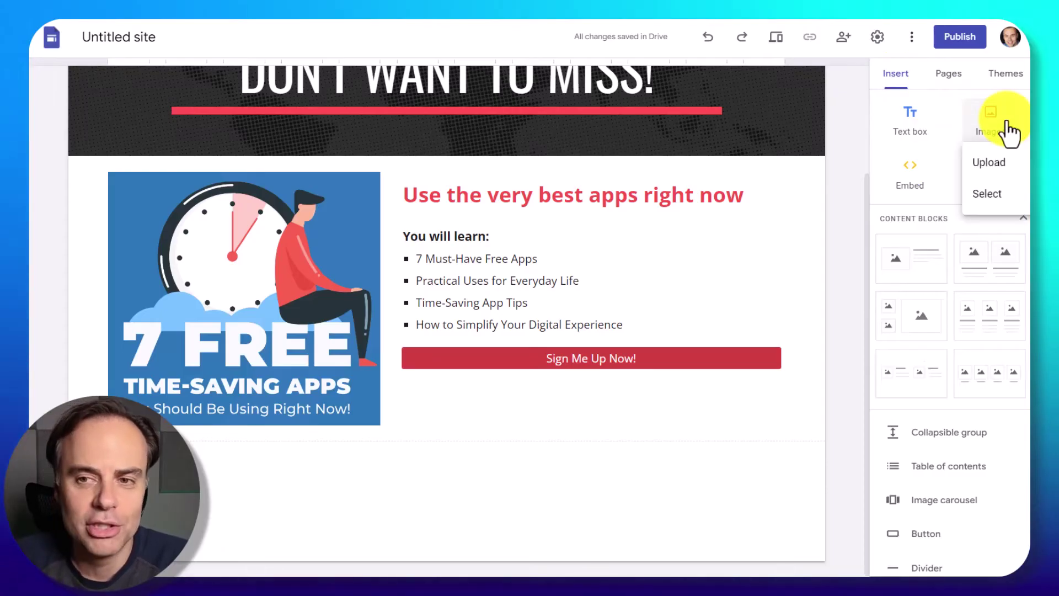
# Upload the review image, duplicate it twice, and arrange the three copies in one row
pyautogui.click(991, 163)
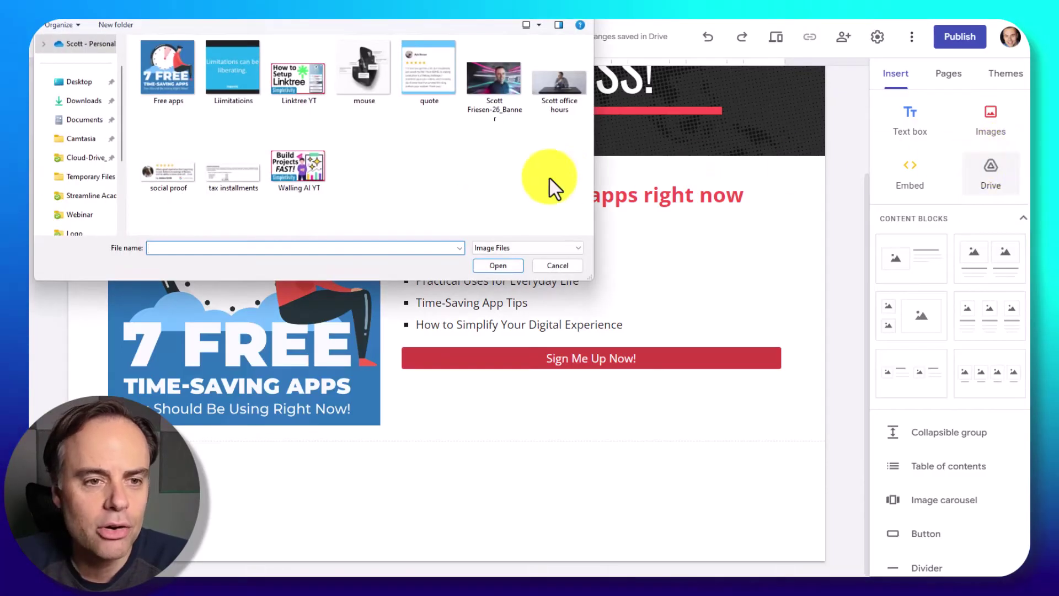
pyautogui.doubleClick(173, 173)
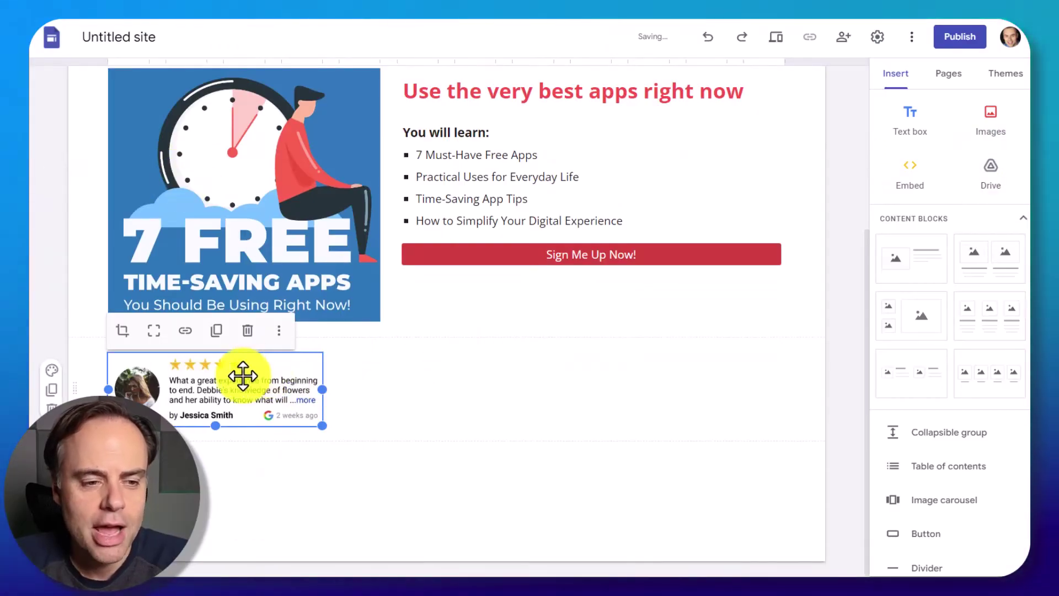
pyautogui.click(216, 331)
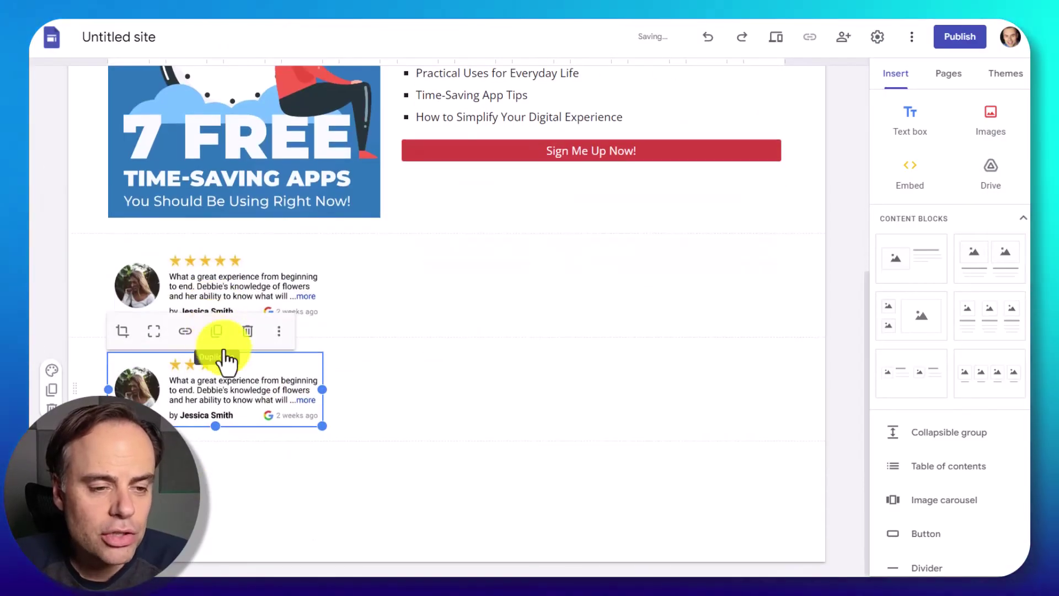
pyautogui.click(217, 331)
pyautogui.moveTo(212, 298); pyautogui.dragTo(410, 148)
pyautogui.moveTo(284, 386); pyautogui.dragTo(632, 266)
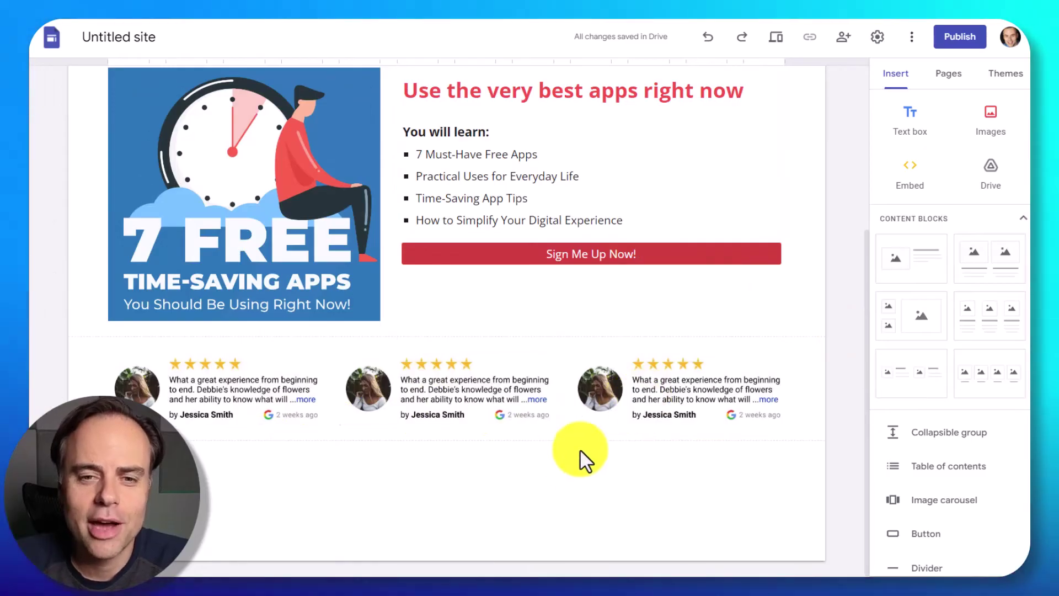
pyautogui.scroll(5, 833, 348)
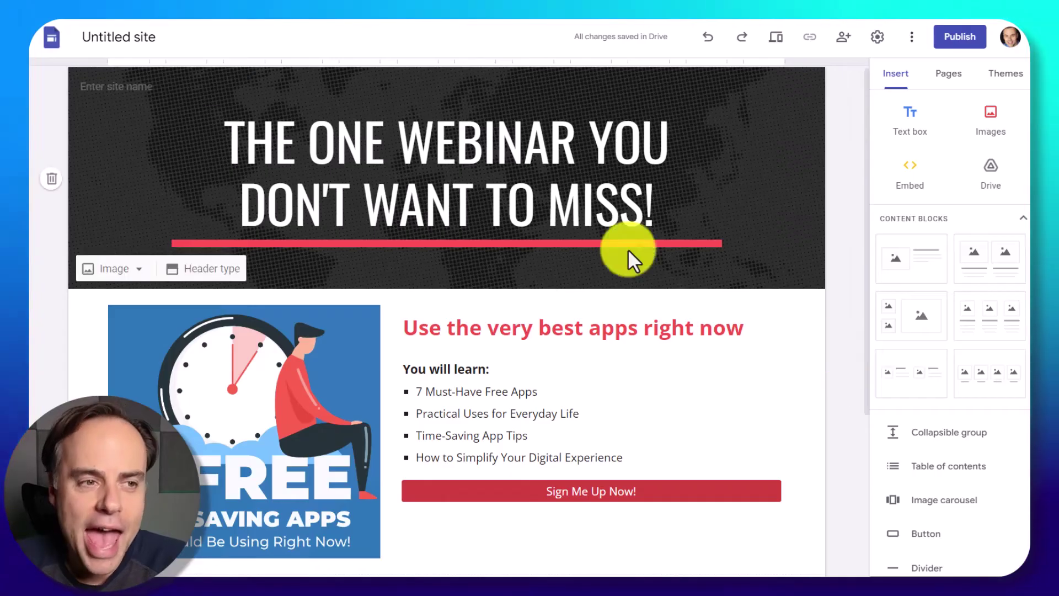
# Enter 'Simple Solutions' as the site name in the header
pyautogui.click(126, 88)
pyautogui.write('Simple Solutions')
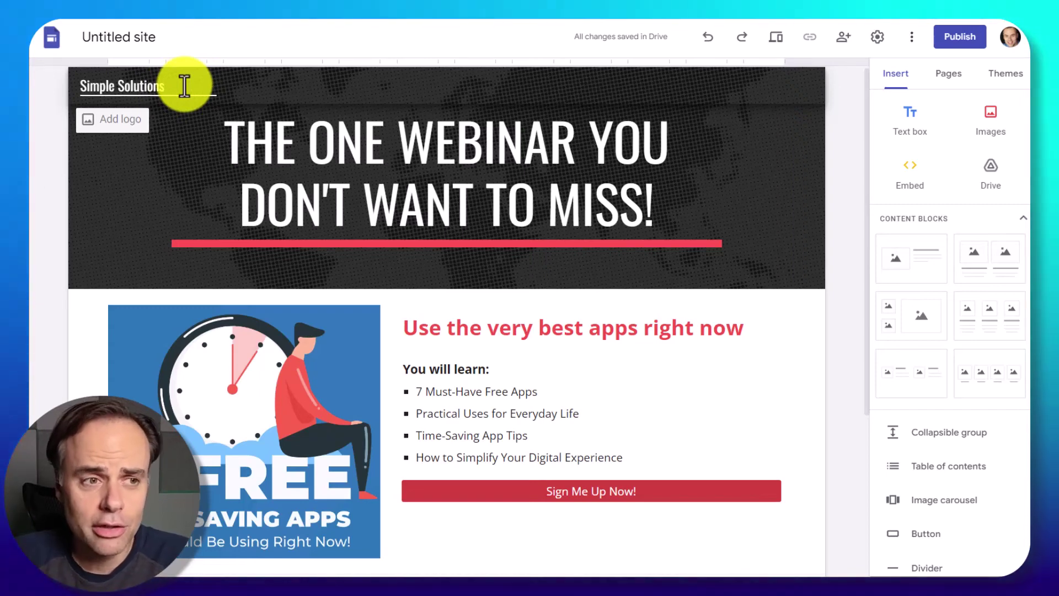
pyautogui.click(115, 159)
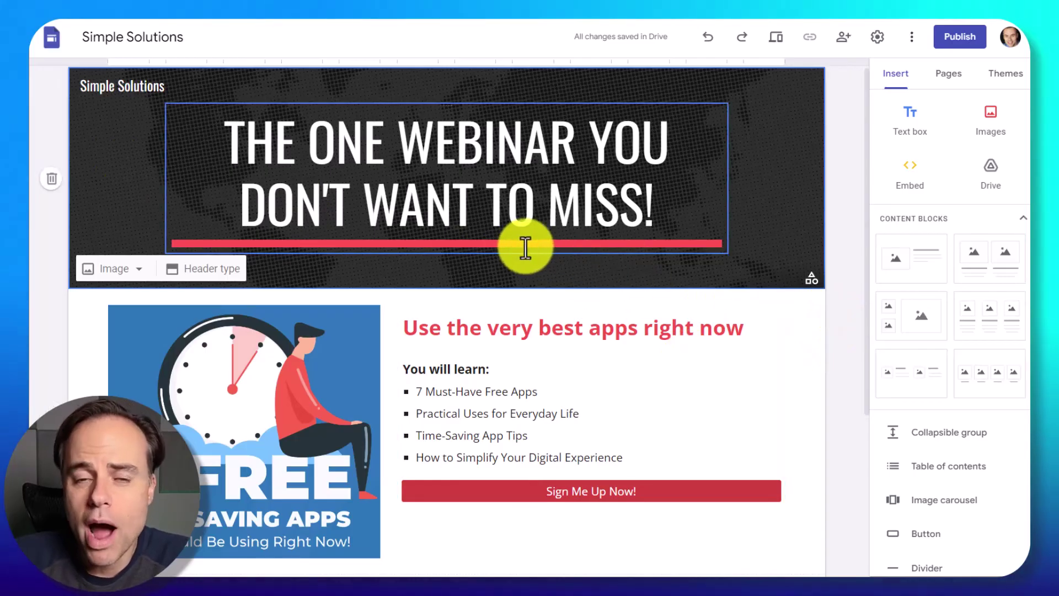
# Try yellow, green and custom theme accent colours, then keep the red accent
pyautogui.click(1004, 75)
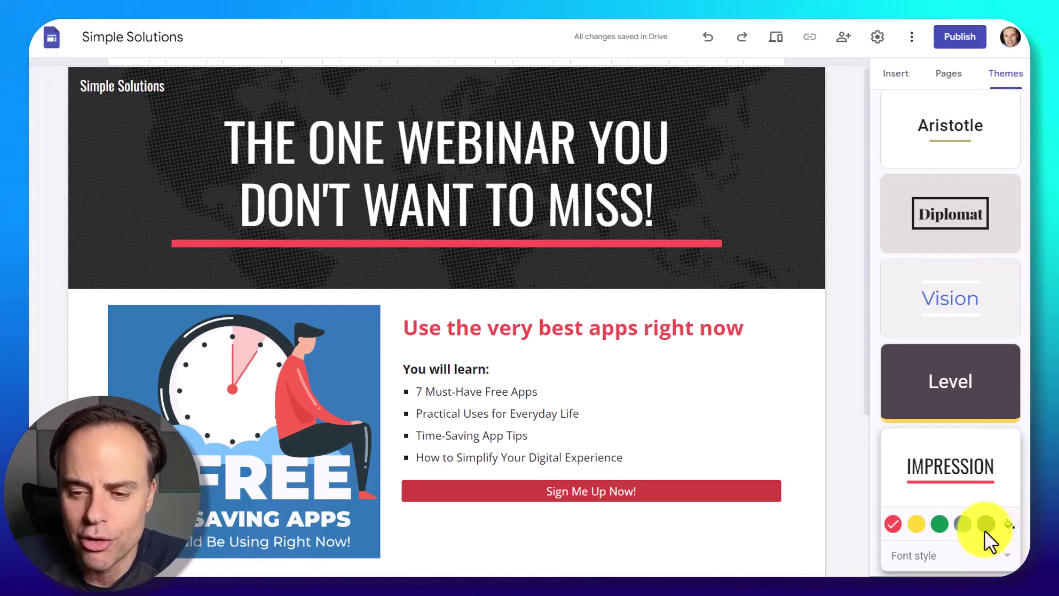
pyautogui.click(918, 524)
pyautogui.click(941, 523)
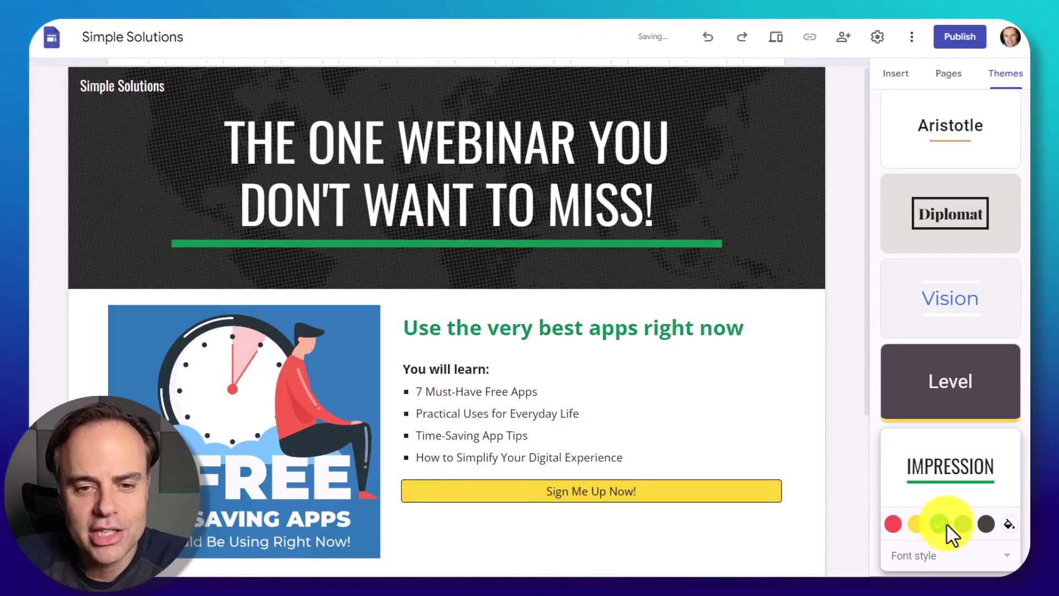
pyautogui.click(893, 523)
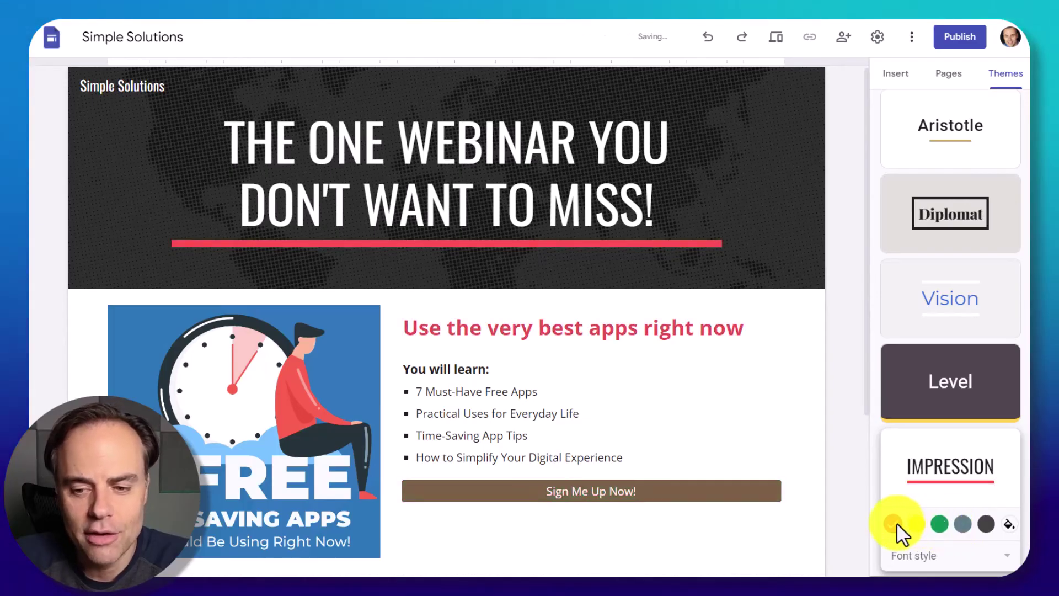
pyautogui.click(1007, 524)
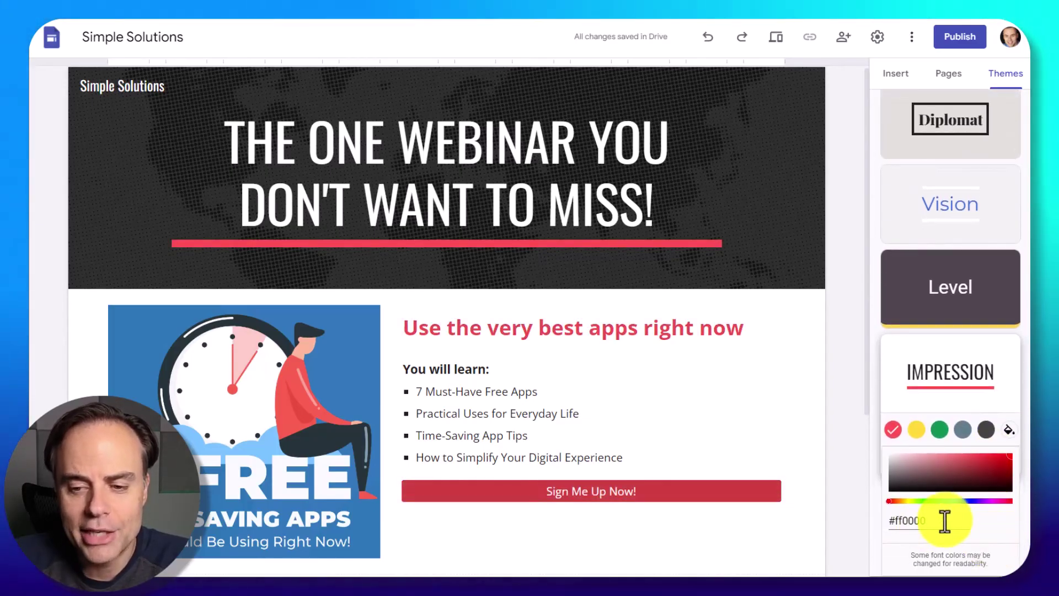
pyautogui.click(858, 450)
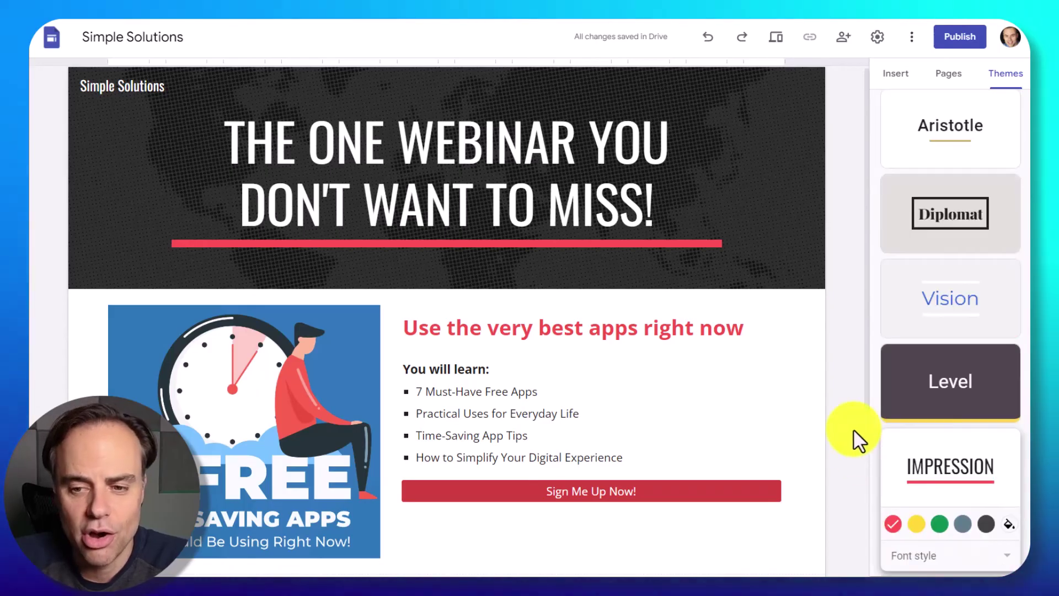
pyautogui.moveTo(768, 182)
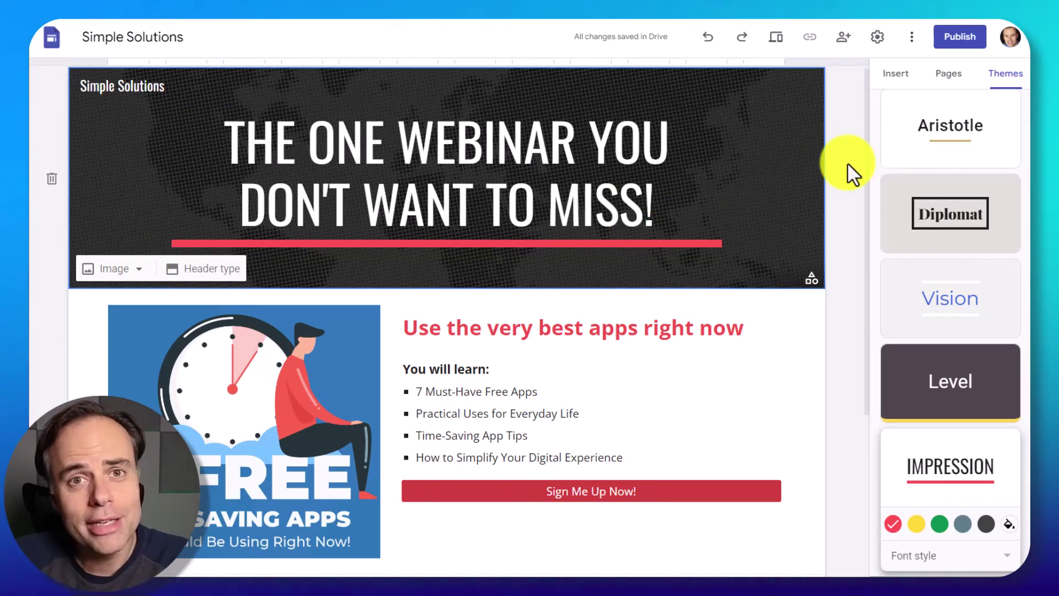
pyautogui.click(778, 40)
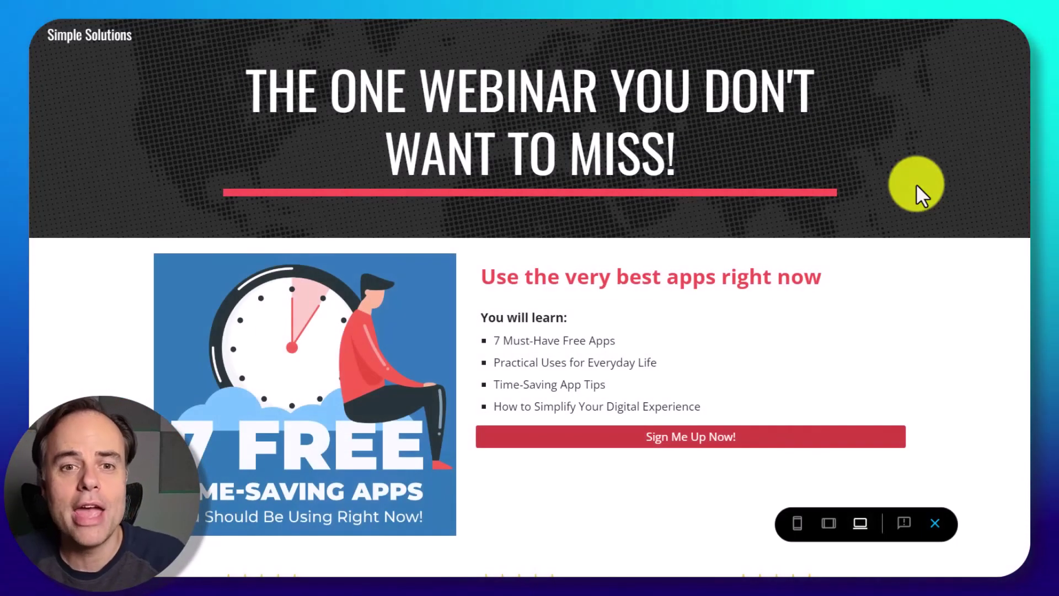
pyautogui.scroll(-2, 917, 188)
pyautogui.scroll(2, 916, 186)
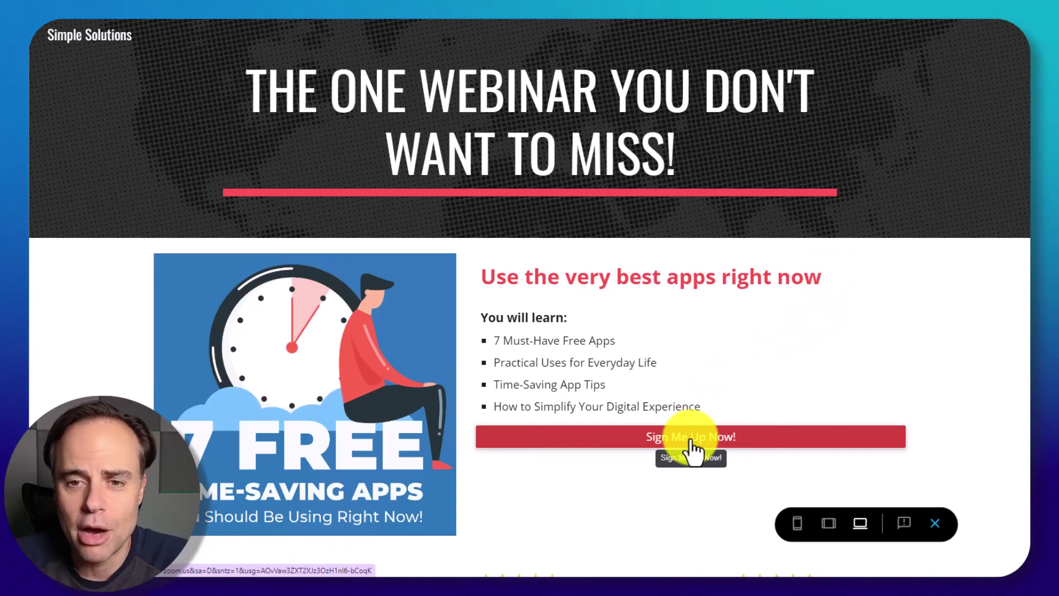
pyautogui.click(798, 525)
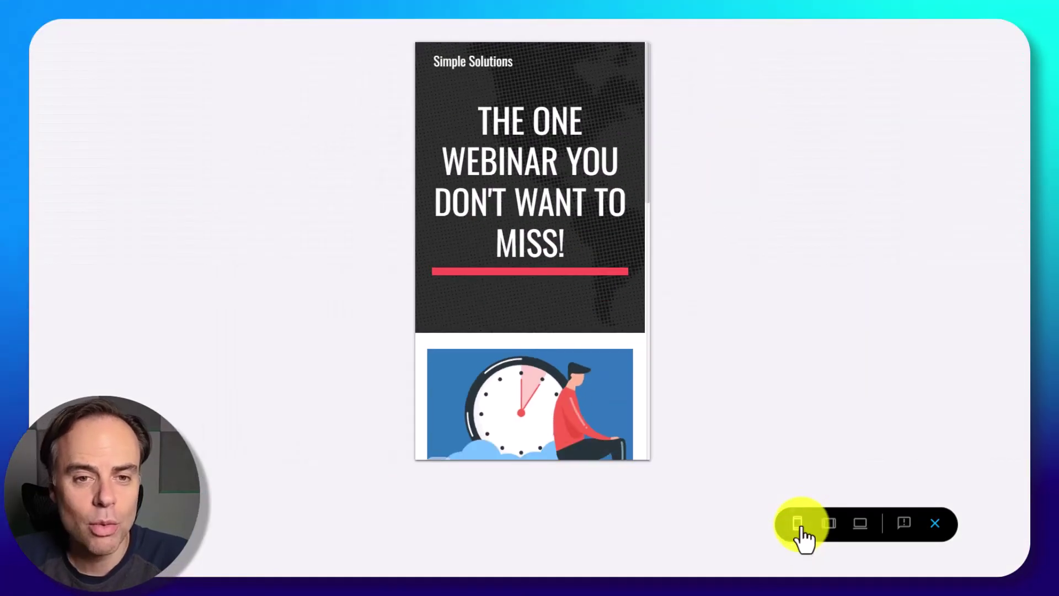
pyautogui.scroll(-5, 603, 186)
pyautogui.scroll(-5, 602, 190)
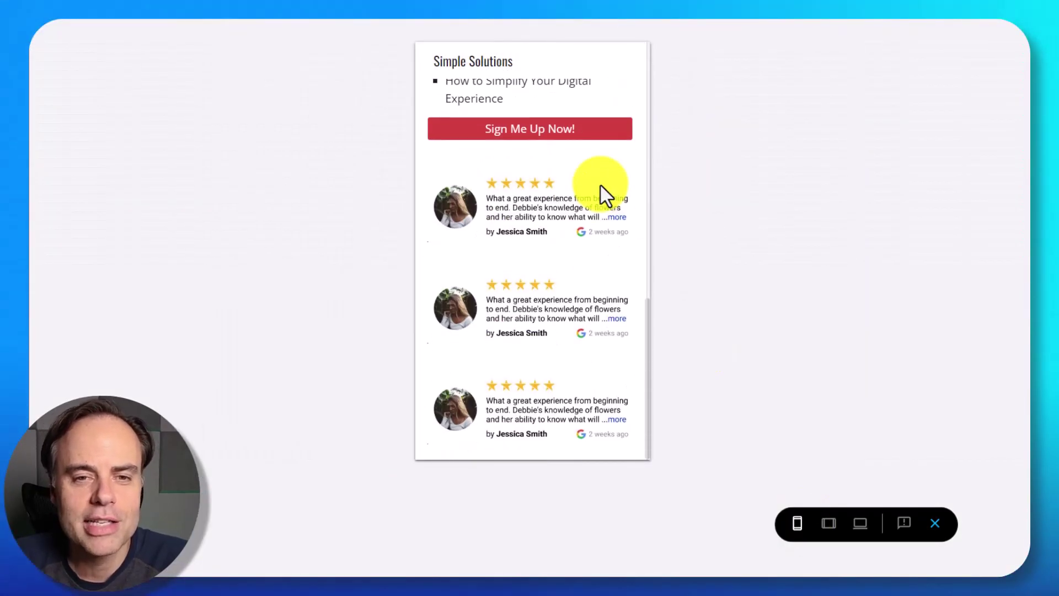
pyautogui.scroll(10, 602, 193)
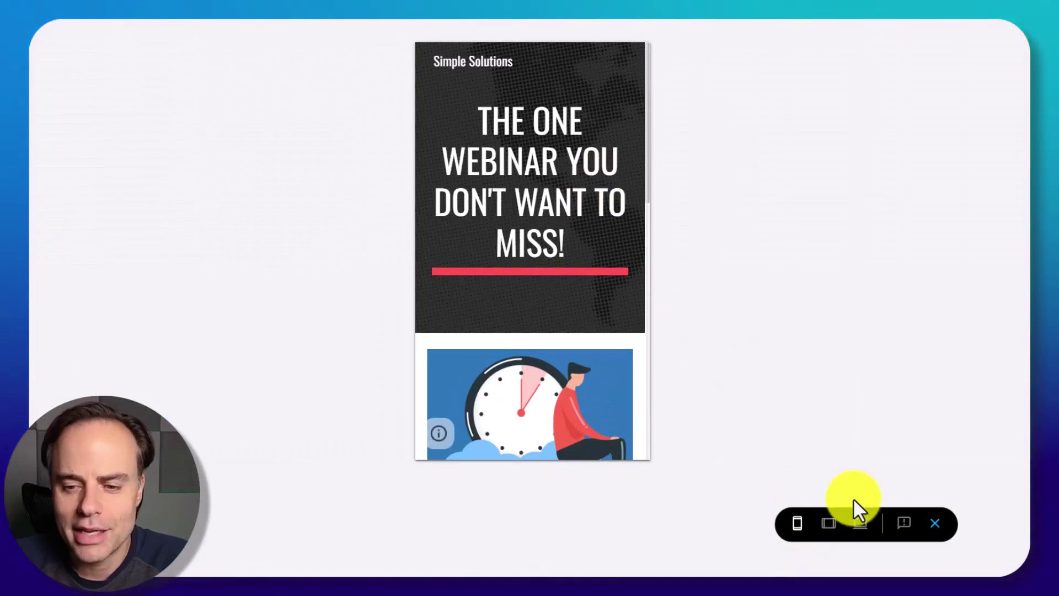
pyautogui.click(935, 523)
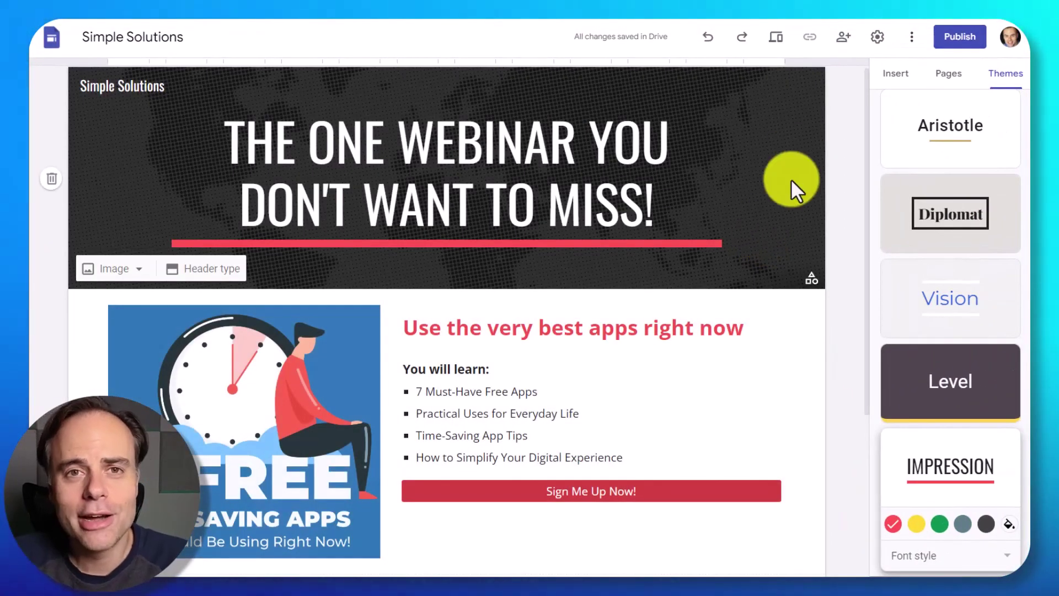
# Publish the site at the web address '7freeapps' and check its public link
pyautogui.click(958, 38)
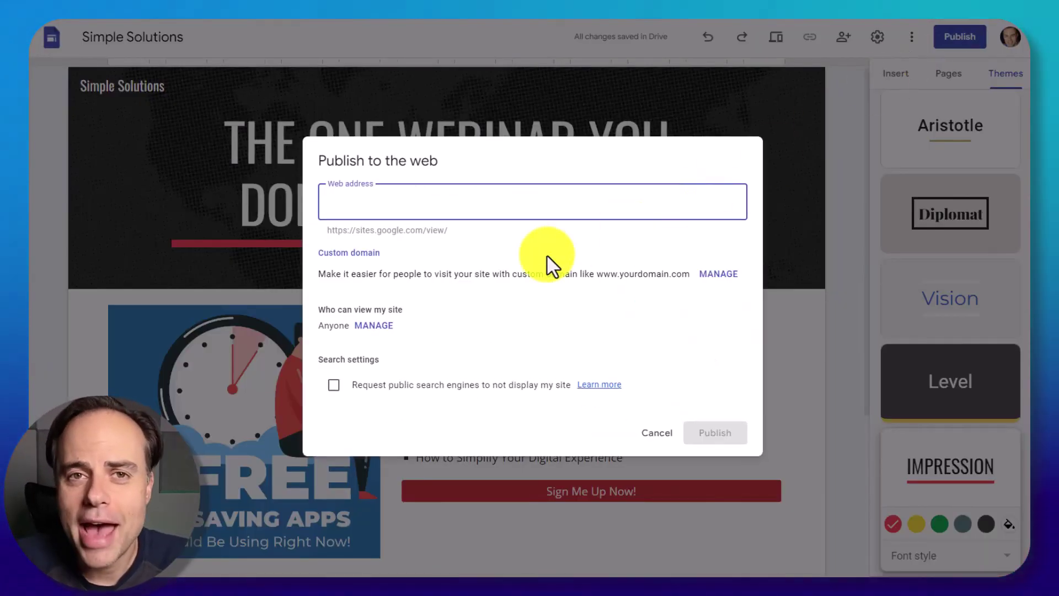
pyautogui.write('7fr')
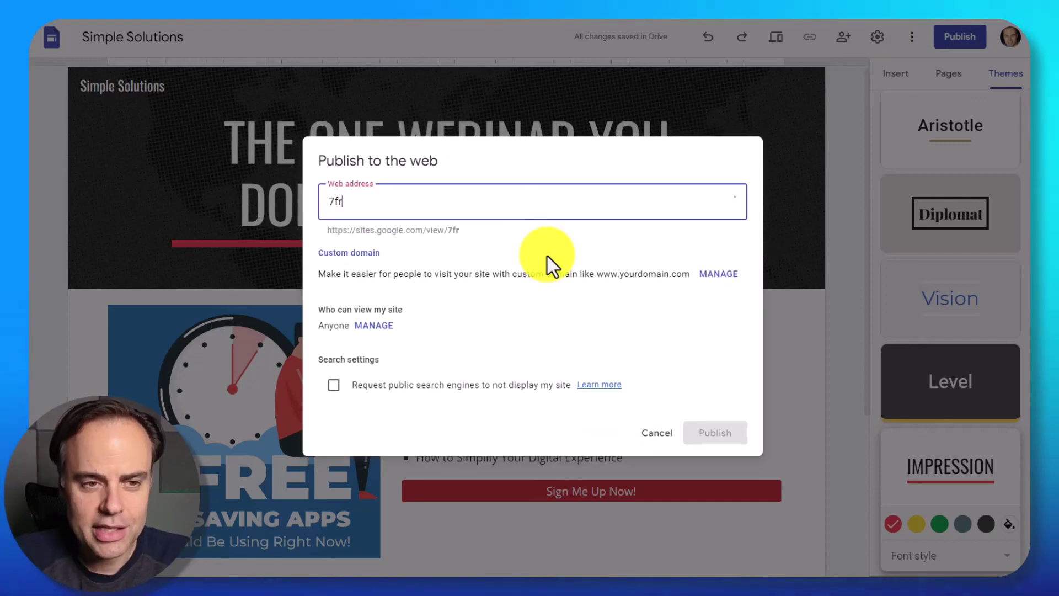
pyautogui.write('eeapps')
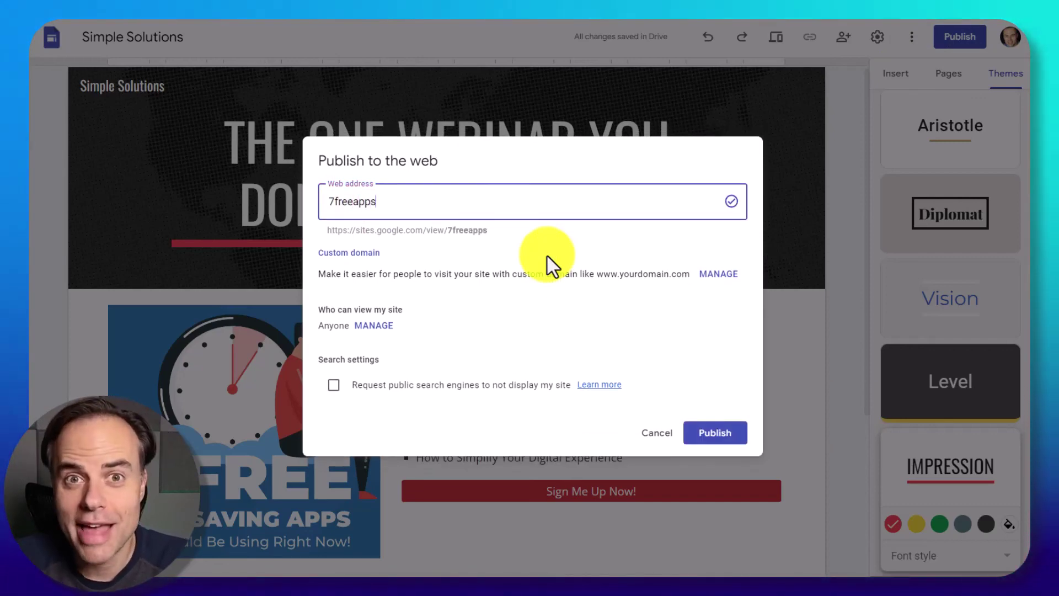
pyautogui.click(715, 435)
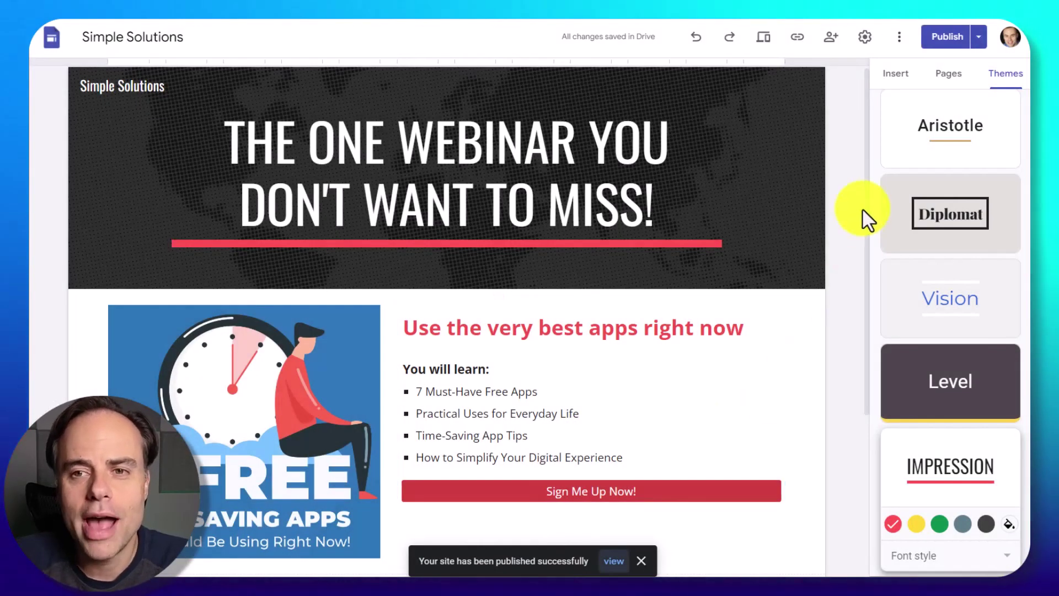
pyautogui.click(796, 37)
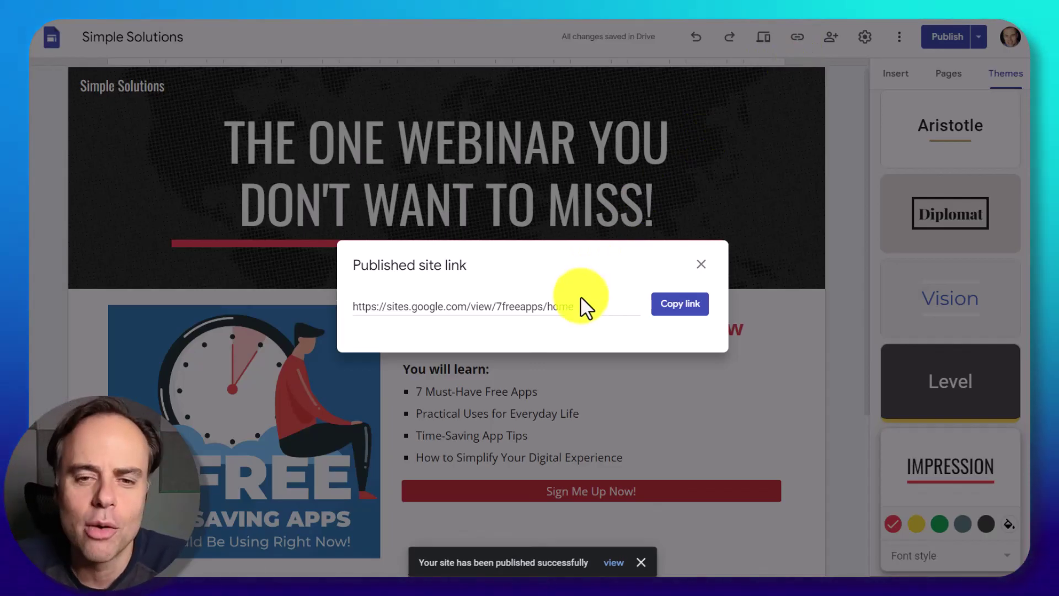
pyautogui.click(701, 264)
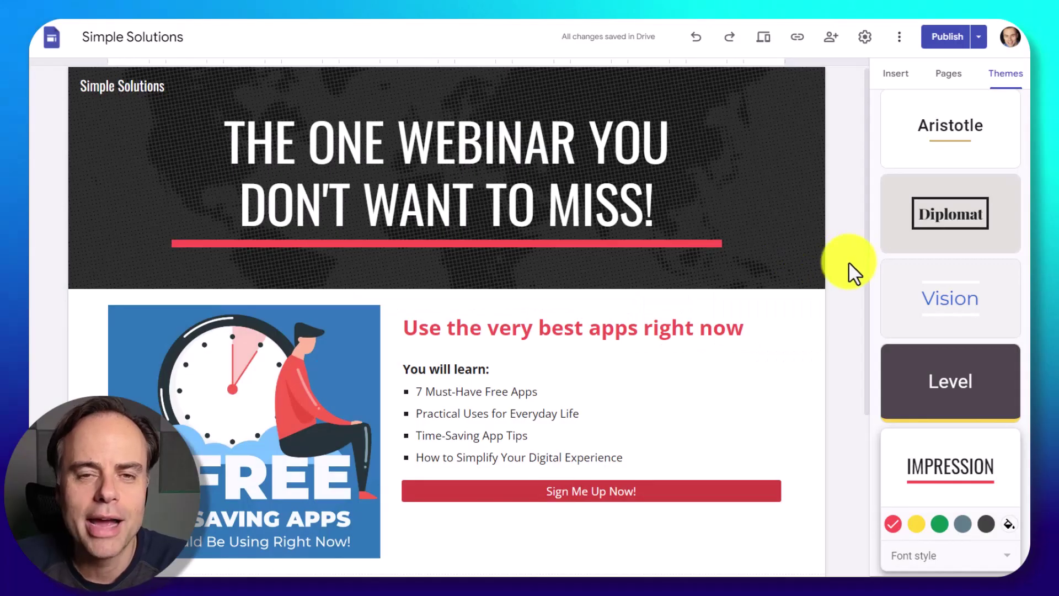
pyautogui.scroll(1, 848, 263)
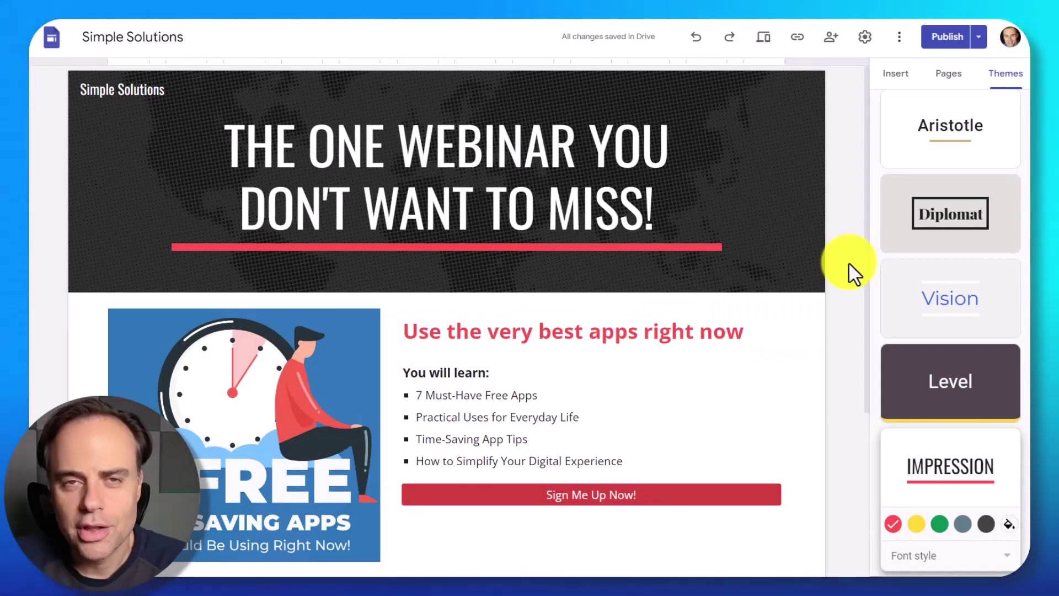